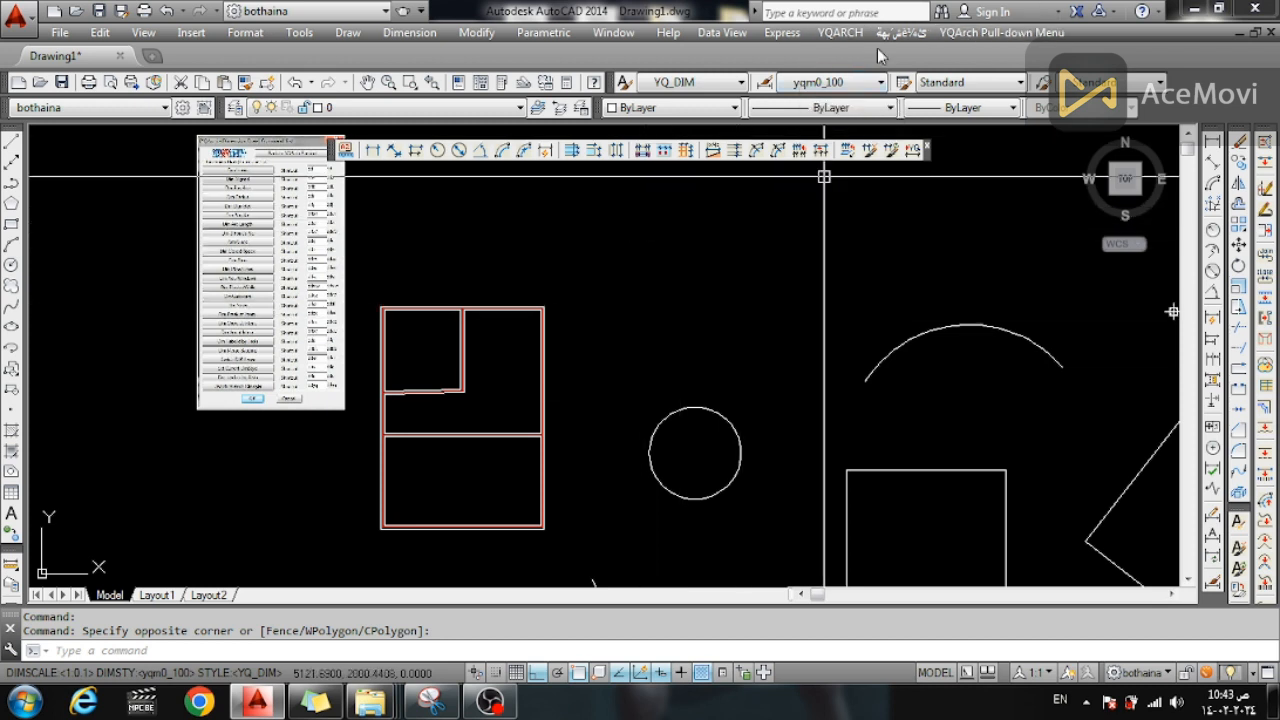
Set the YQArch default drawing units to m
click(838, 34)
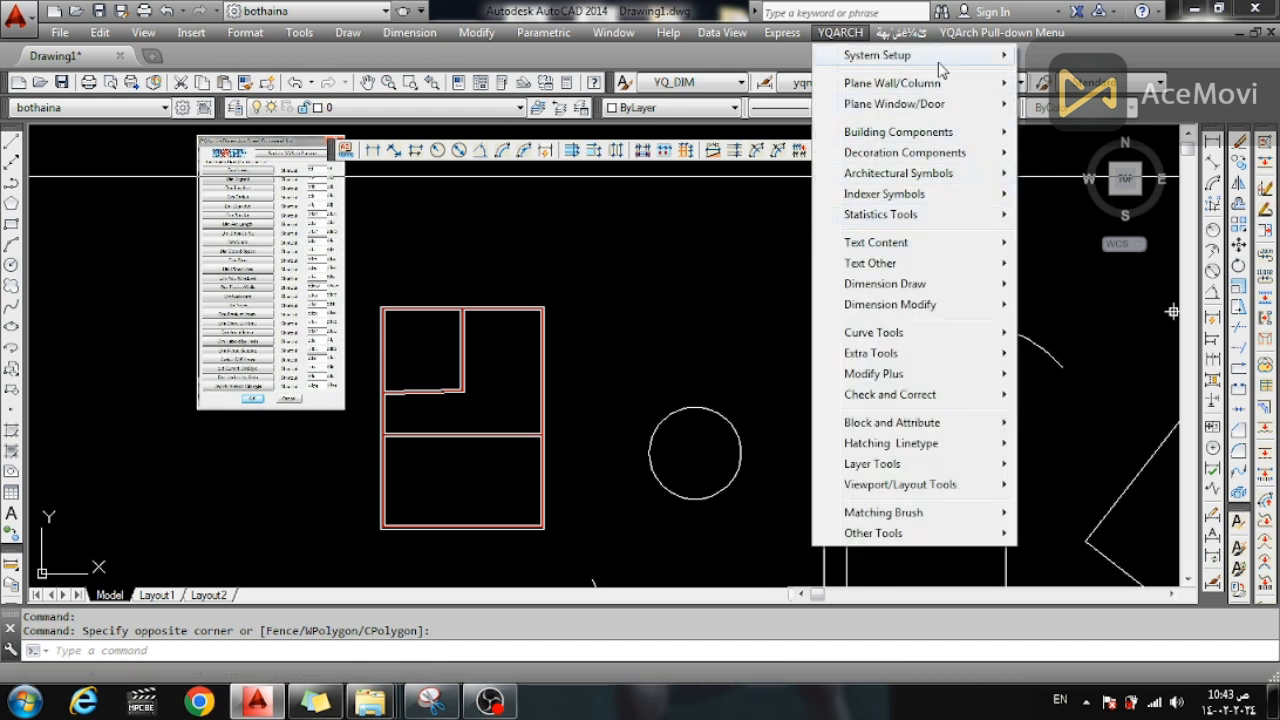
mouse_move(940, 58)
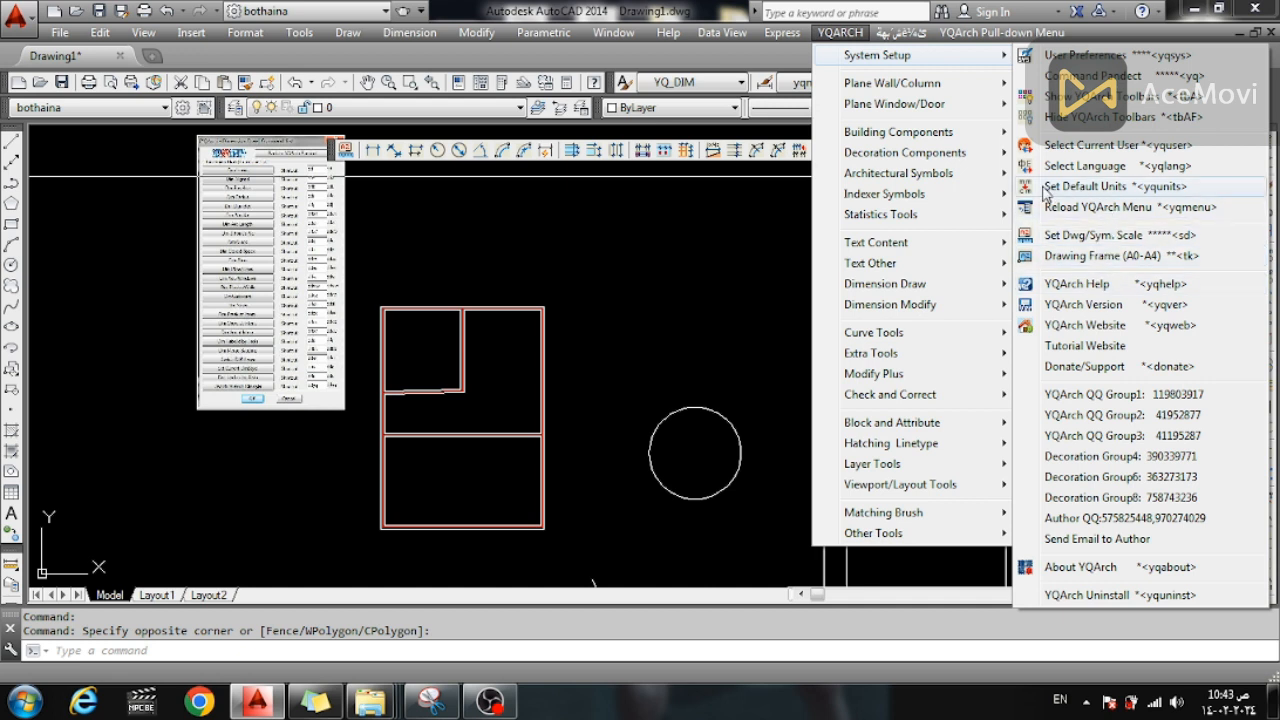
click(1110, 187)
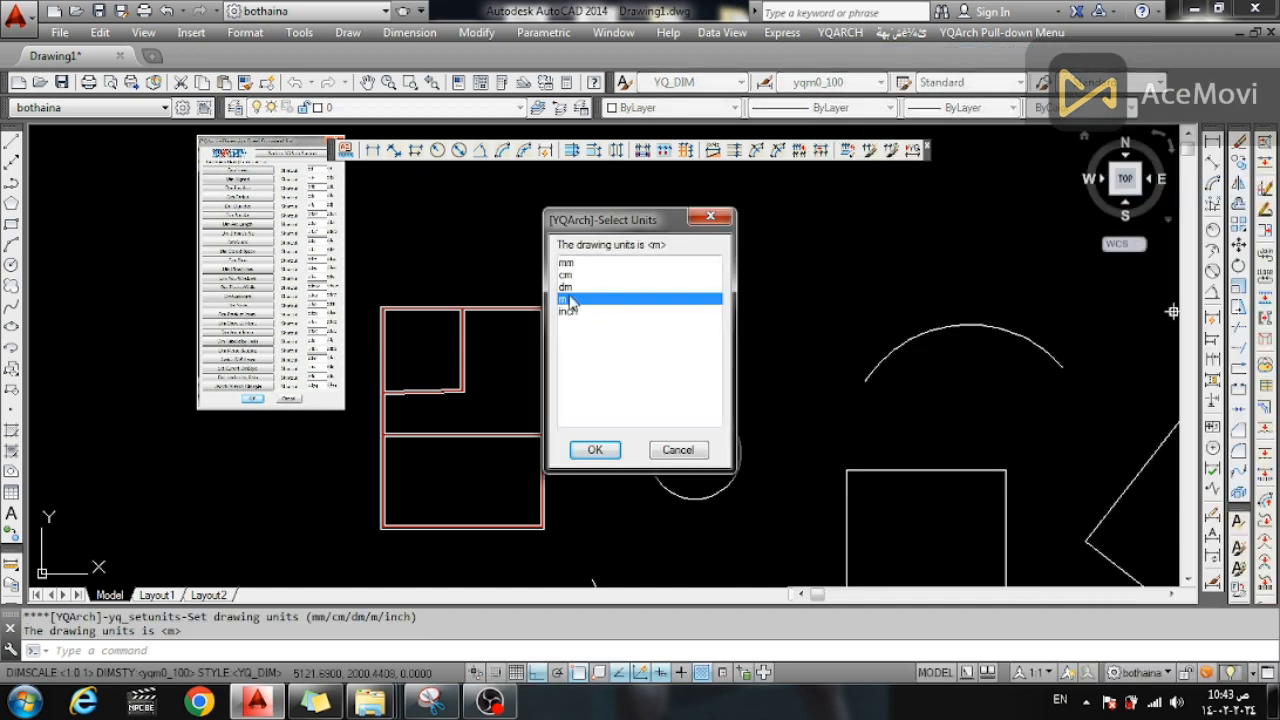
click(595, 450)
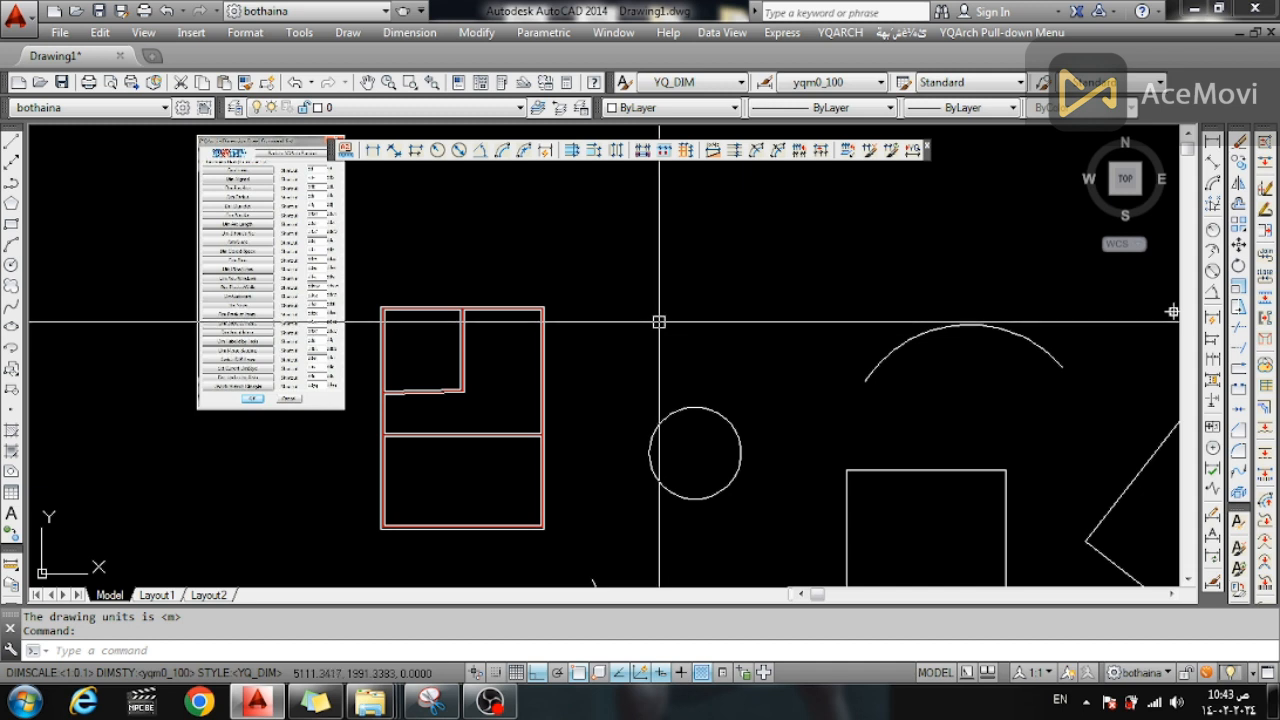
Set the YQArch drawing main scale to 1:0.1 without selecting any architectural symbols to rescale
click(344, 149)
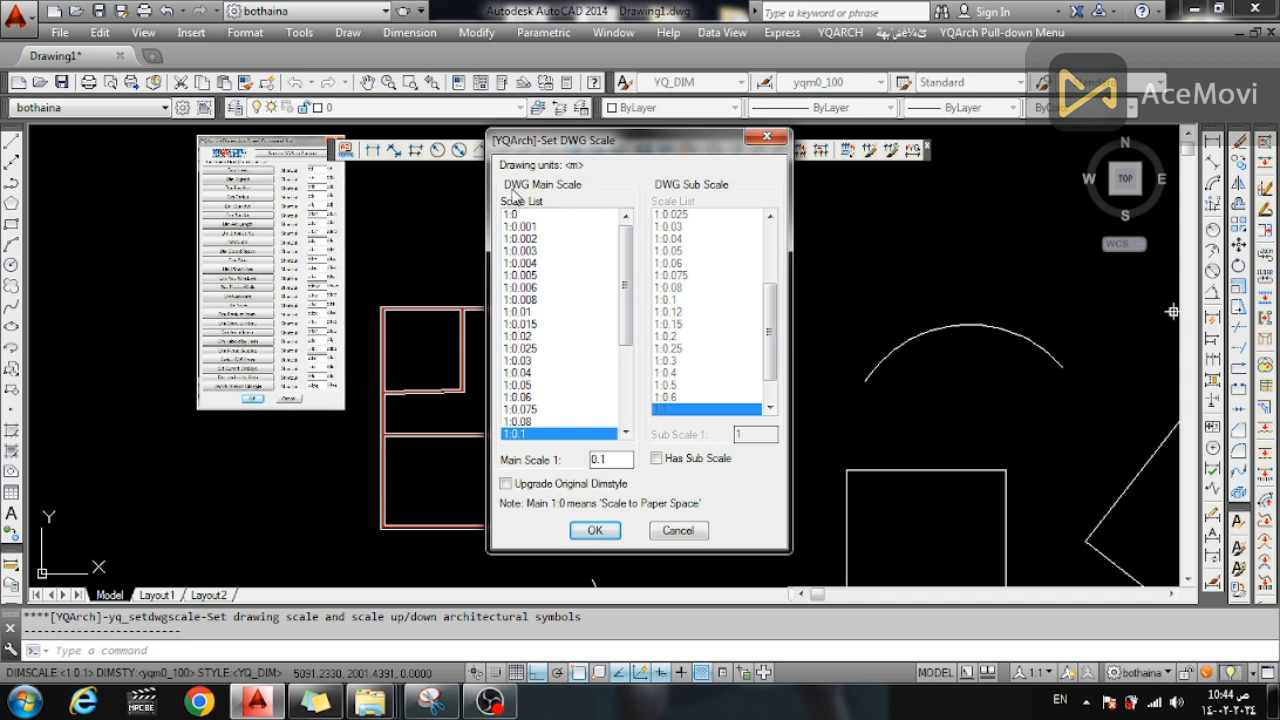
drag(627, 328, 616, 411)
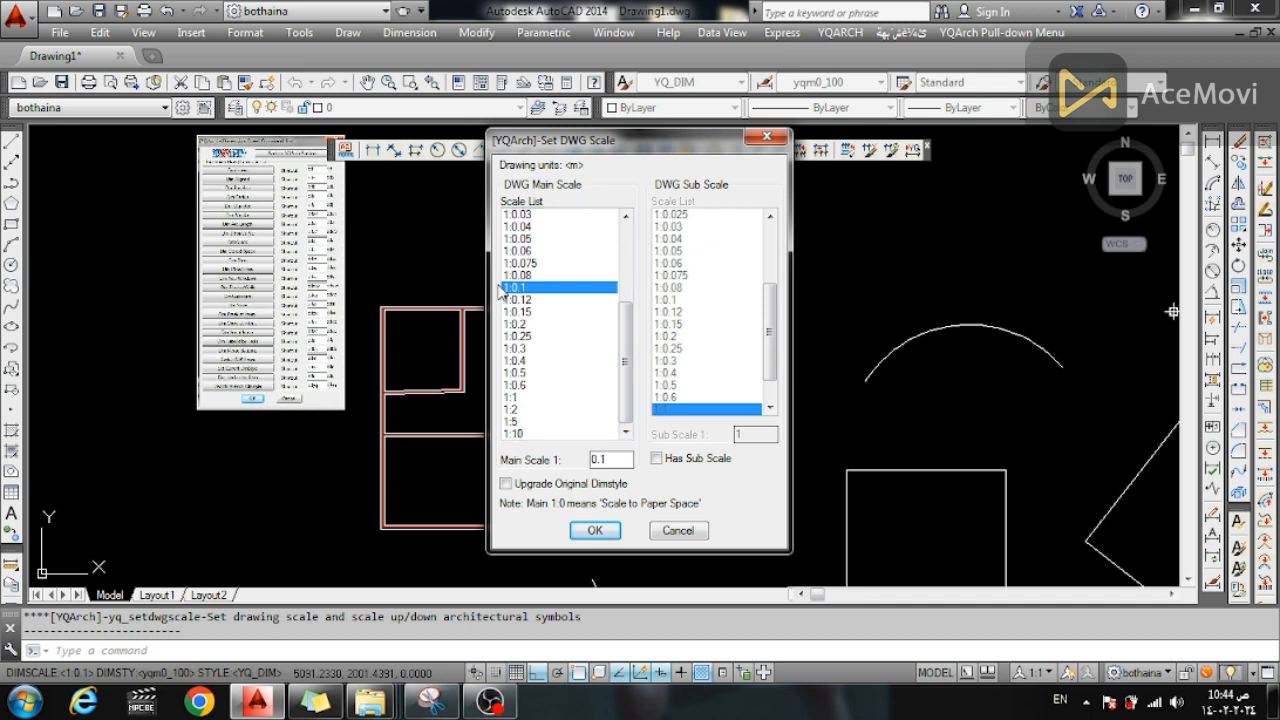
click(590, 531)
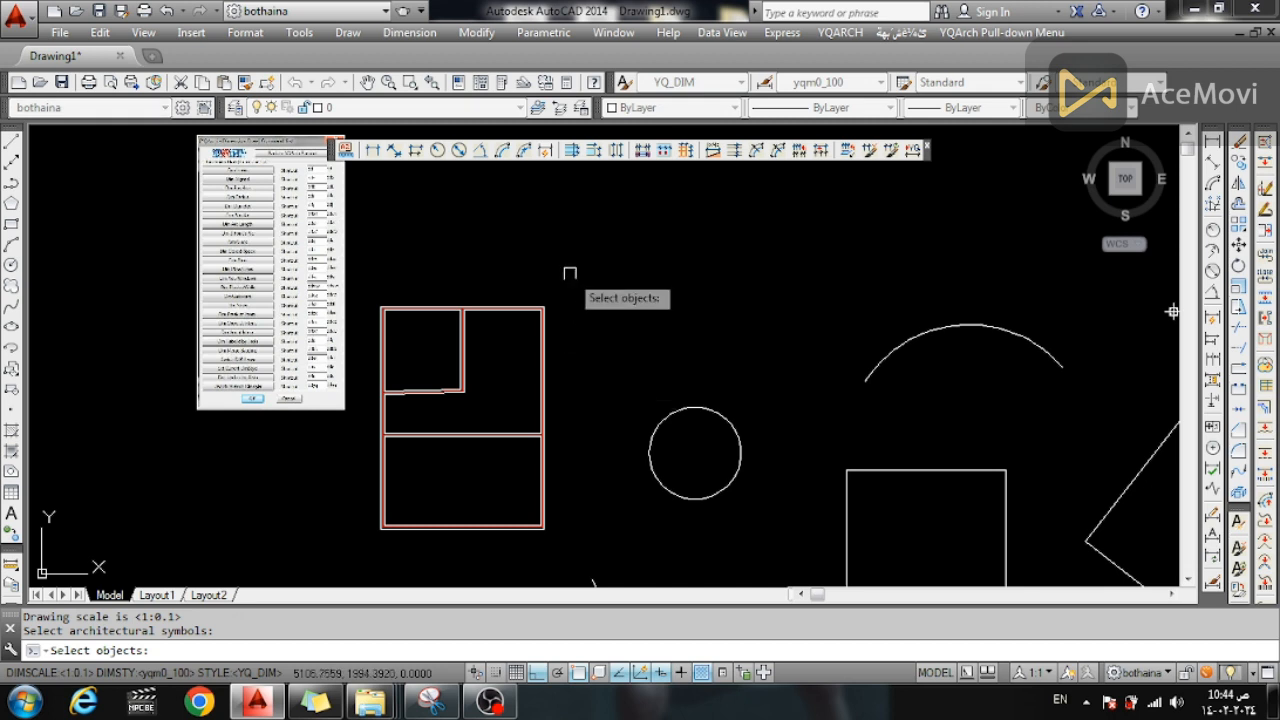
key(Return)
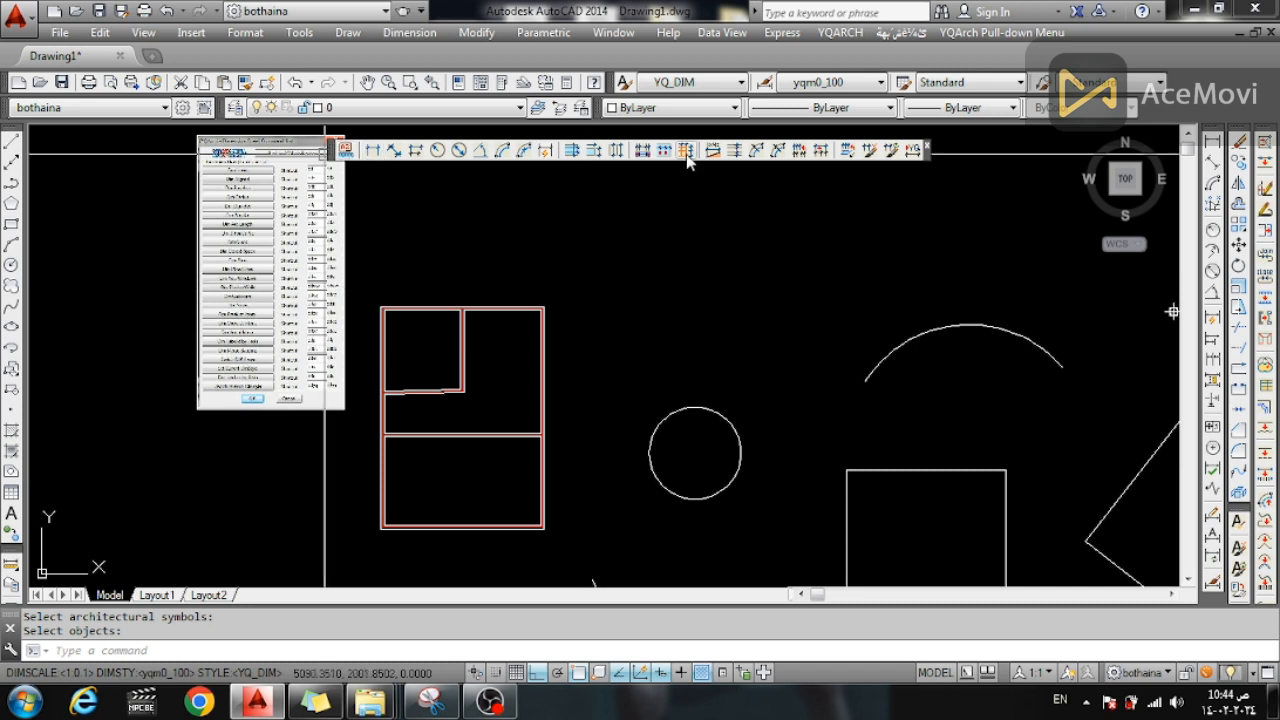
click(836, 33)
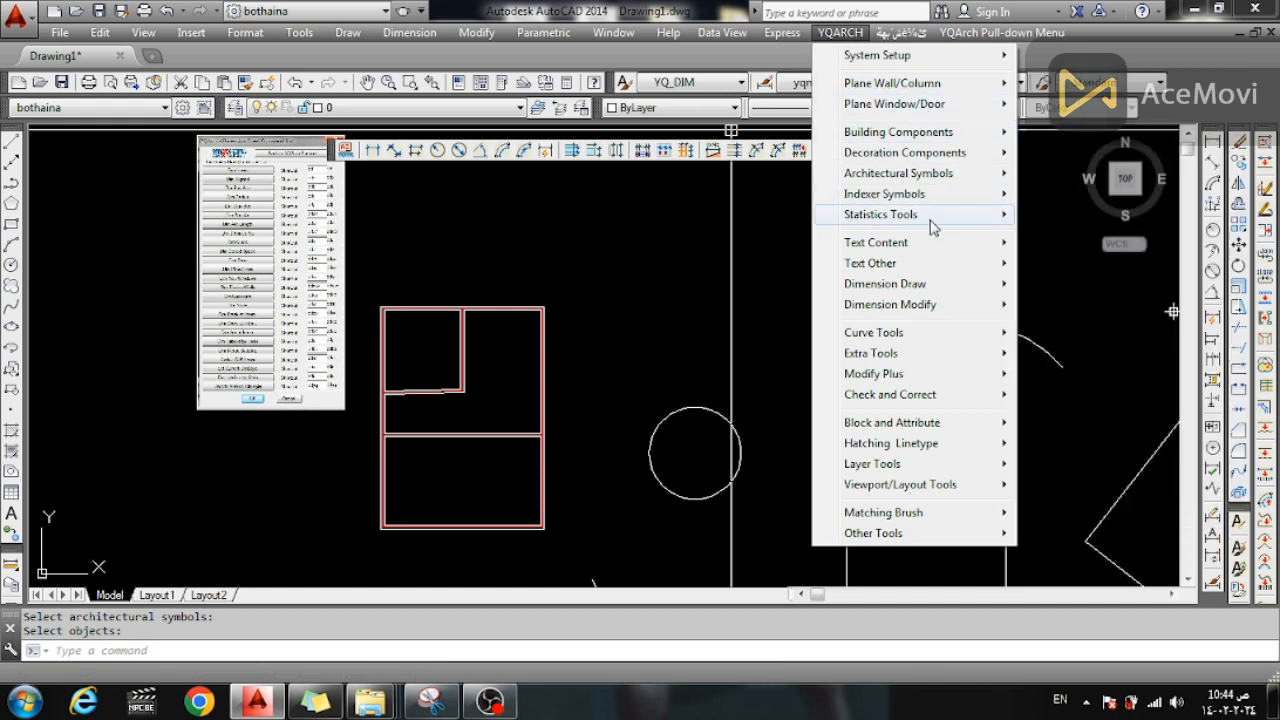
mouse_move(922, 291)
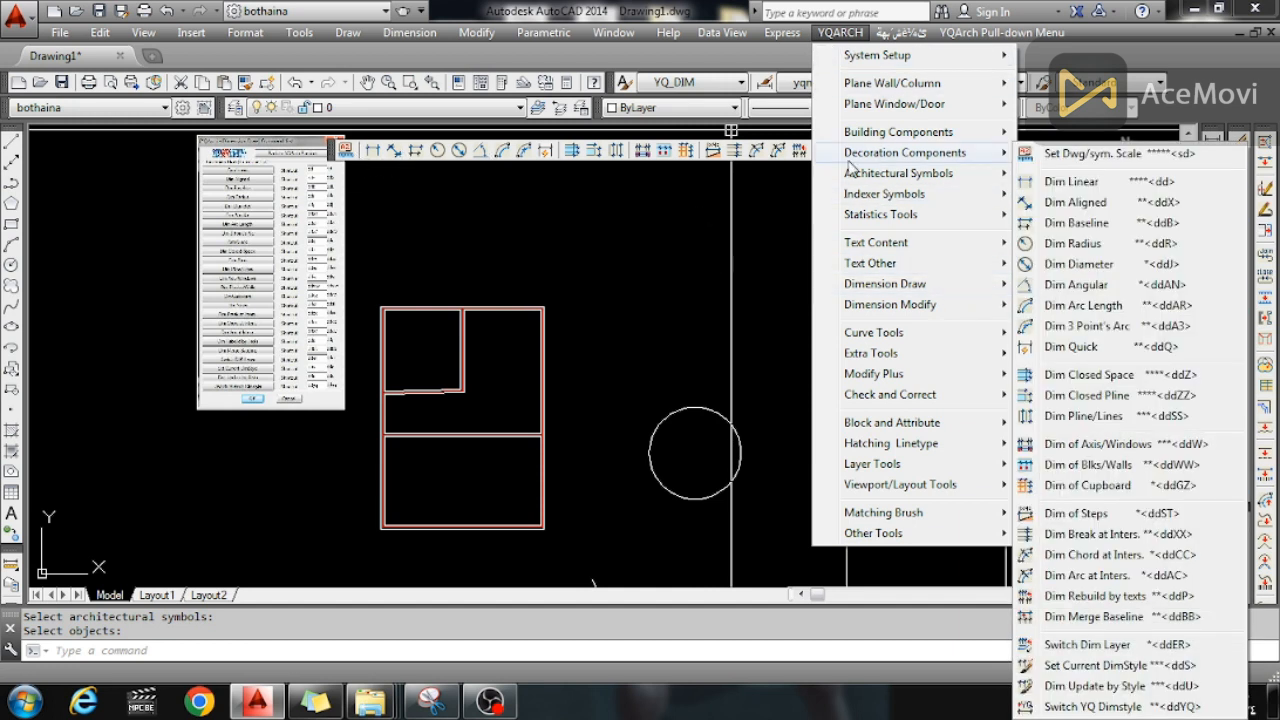
click(506, 188)
click(474, 183)
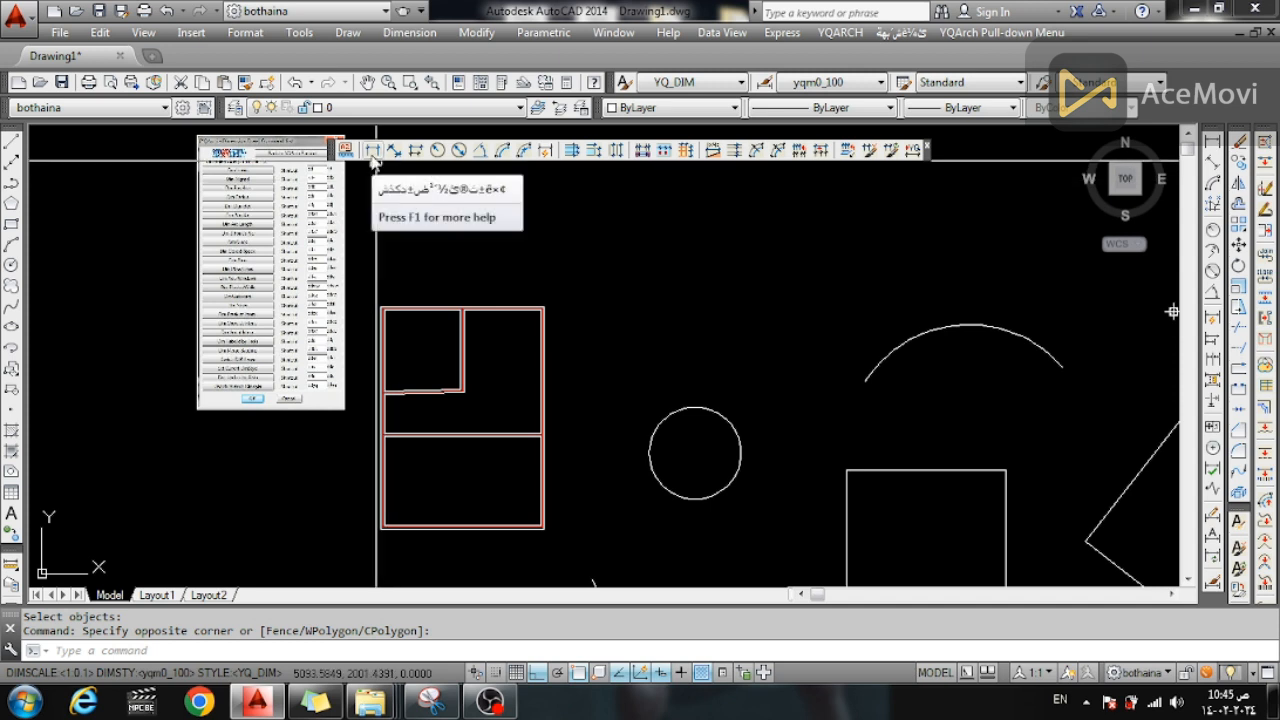
Add a YQArch linear dimension across the inner width of the floor plan's upper-left room, placed just below its top wall
click(372, 152)
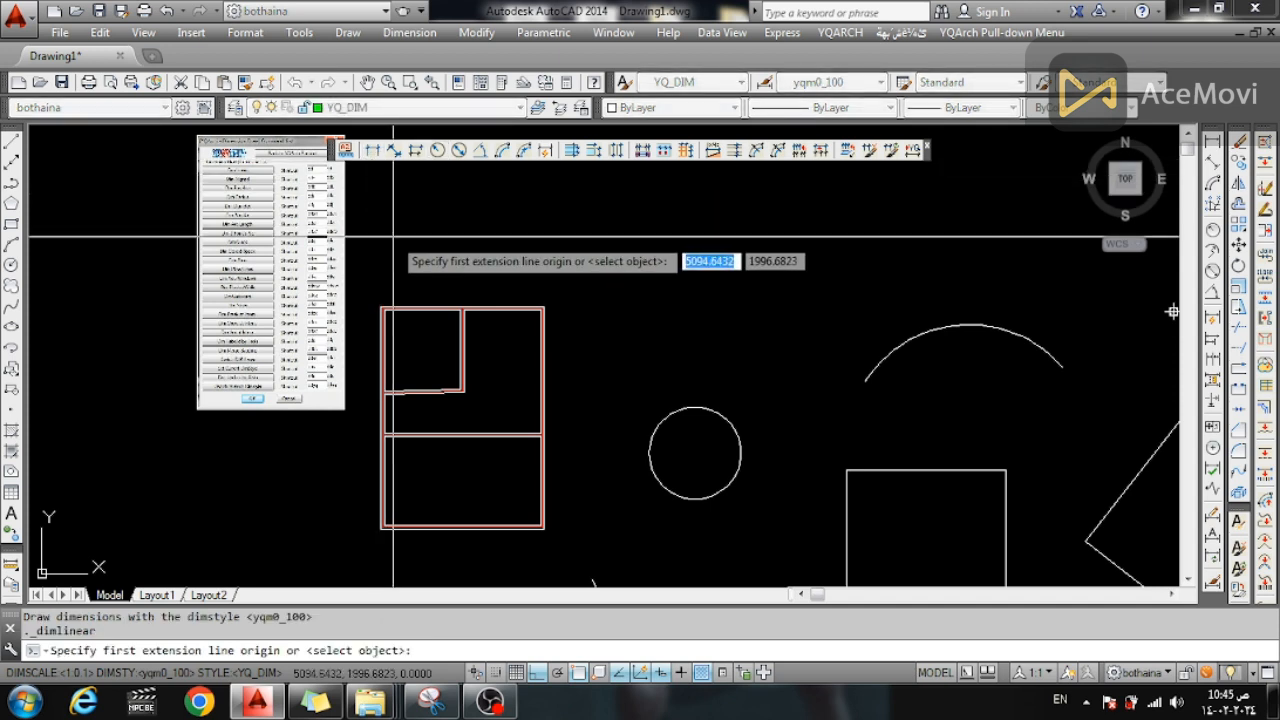
scroll(390, 250, up, 5)
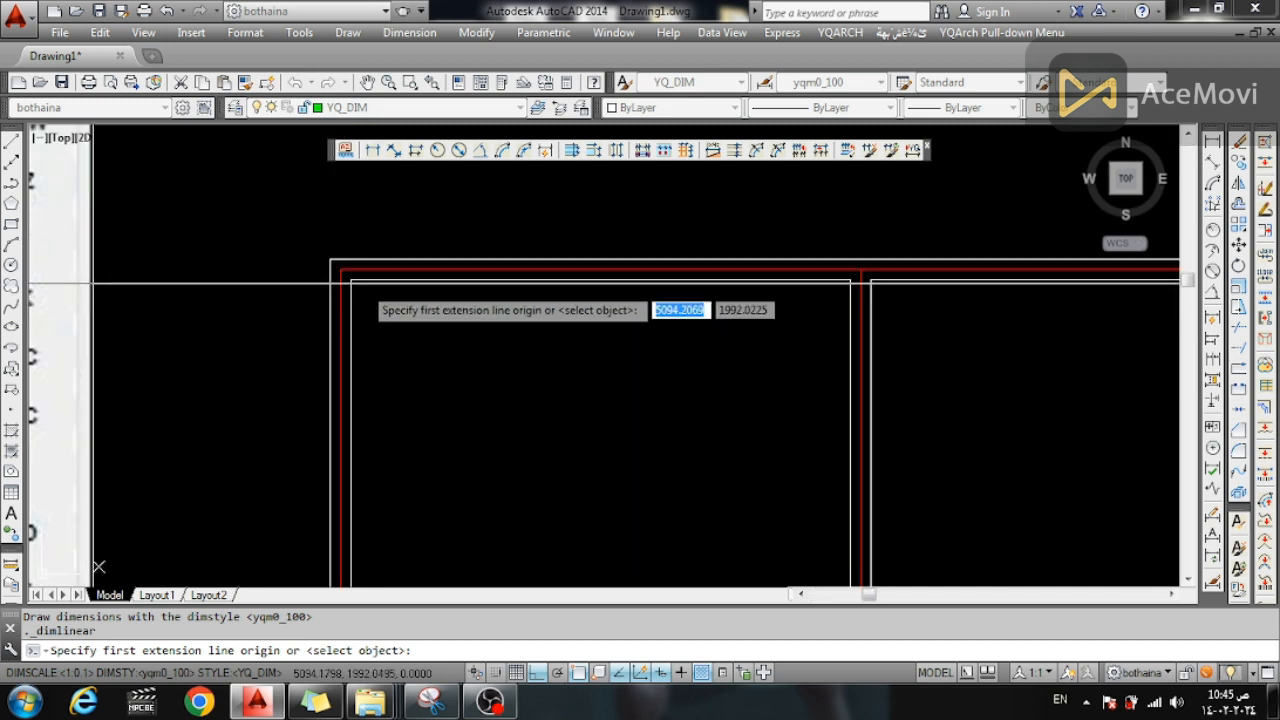
click(352, 283)
click(851, 283)
click(560, 361)
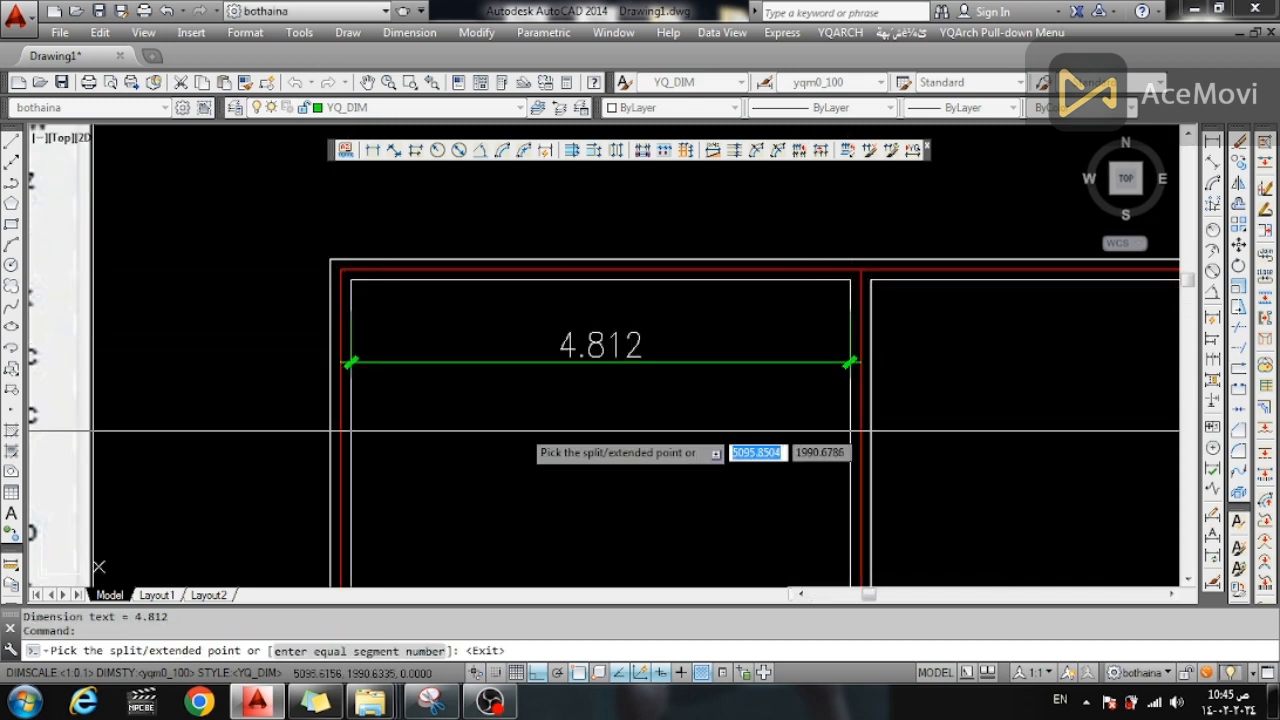
click(394, 151)
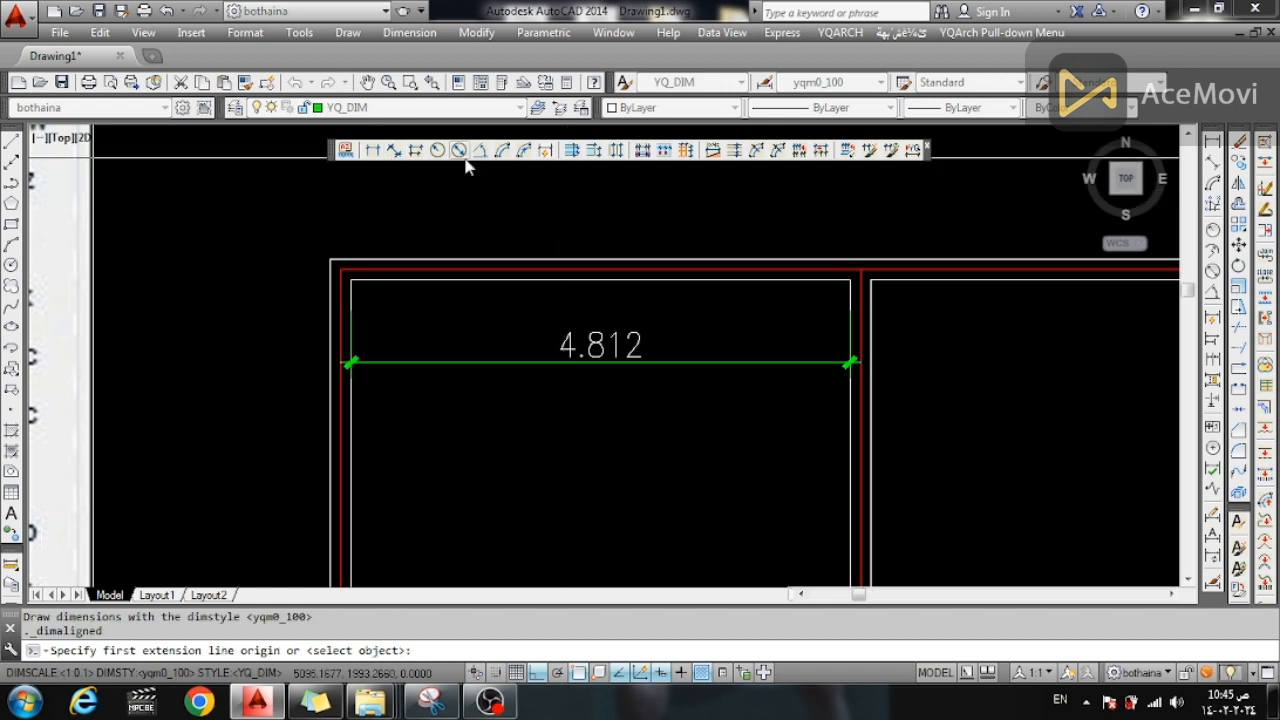
scroll(466, 157, down, 4)
scroll(450, 412, up, 5)
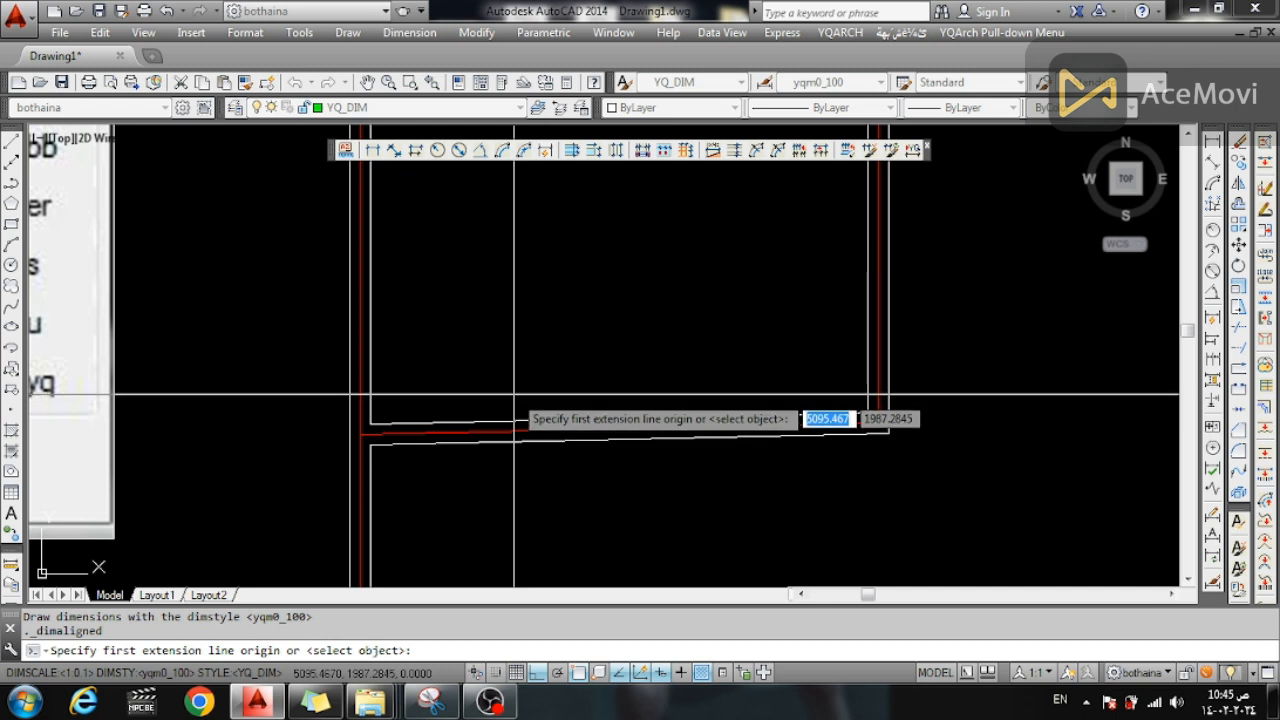
key(Escape)
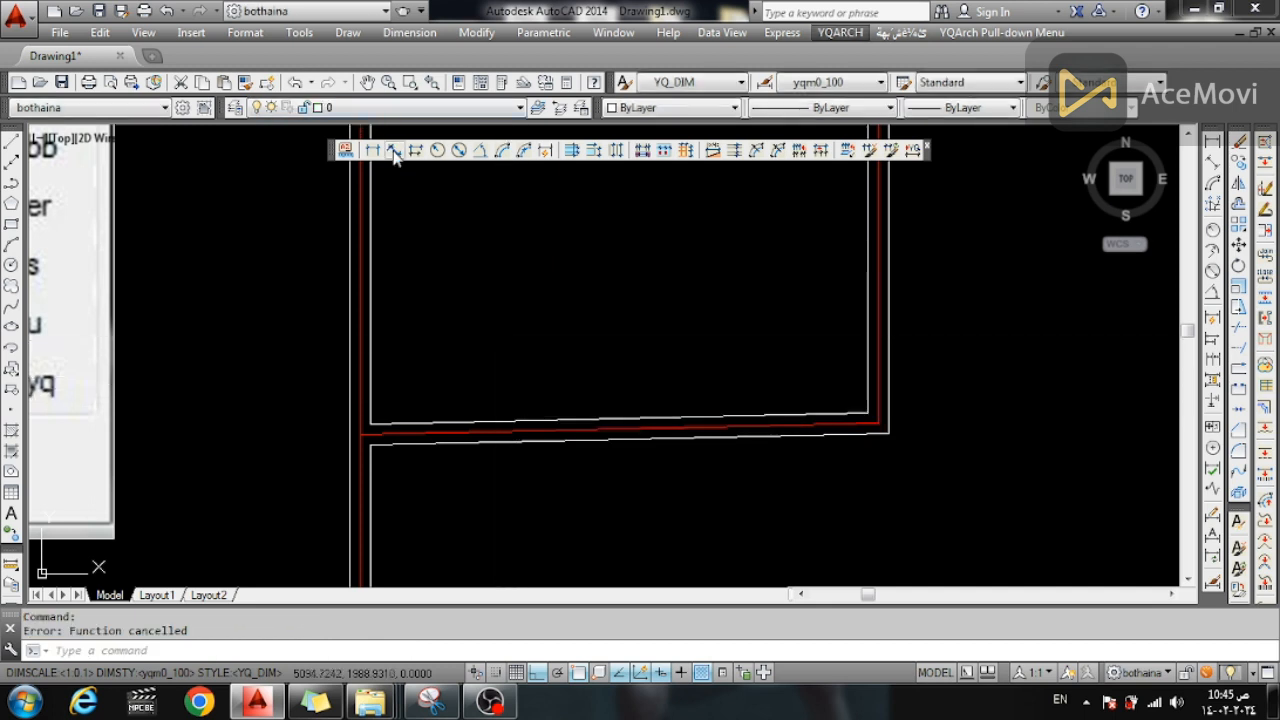
click(394, 152)
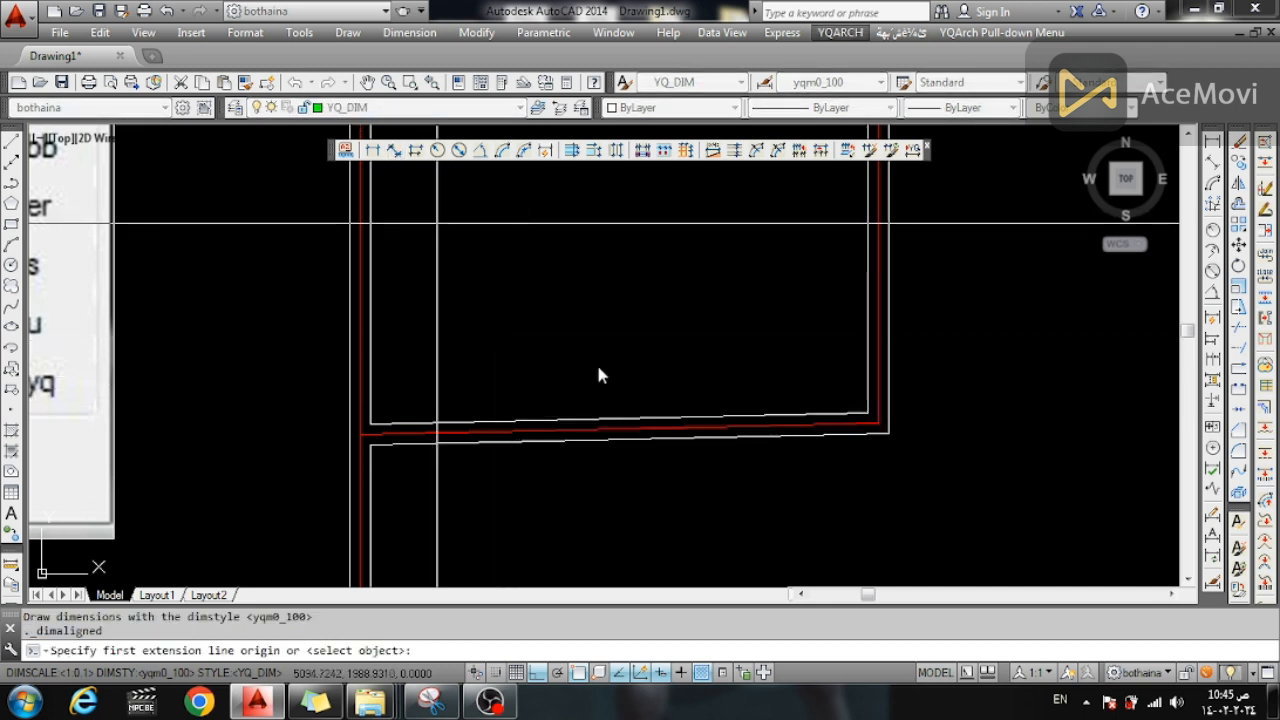
click(643, 420)
key(Escape)
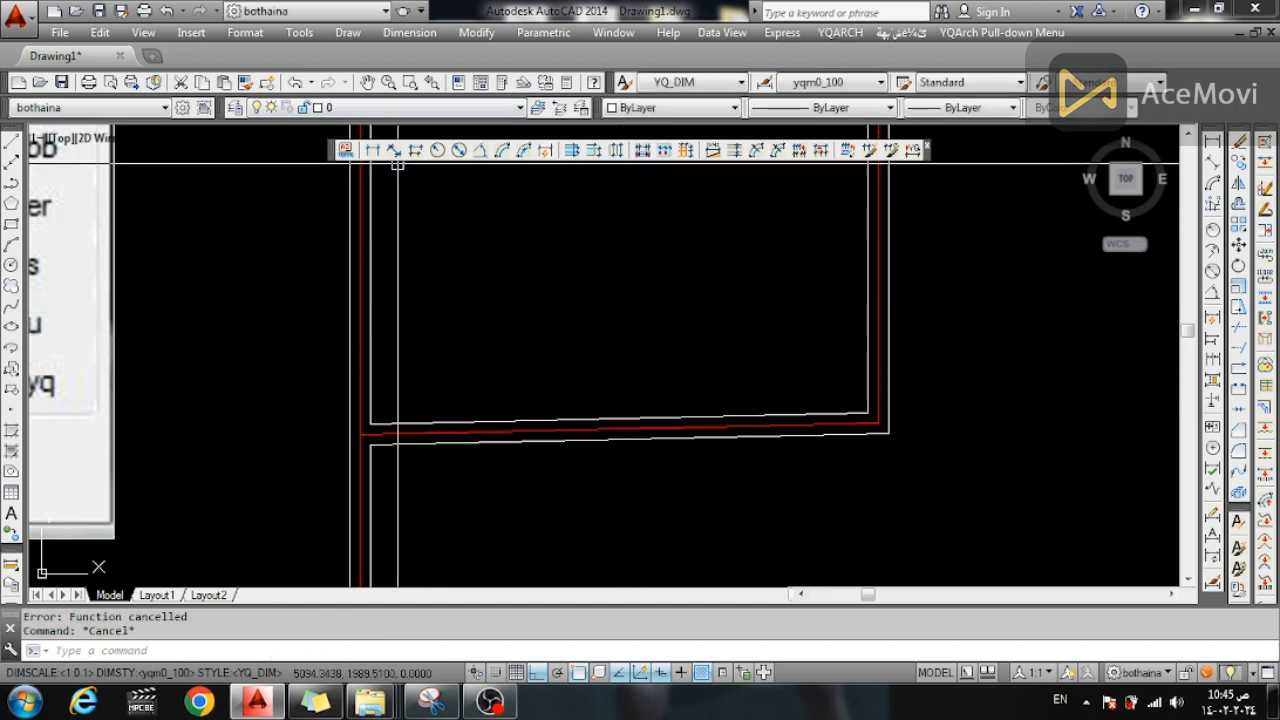
Add an aligned dimension to the inner line of the upper-left room's slanted bottom wall, placed just above that line
click(394, 151)
key(Return)
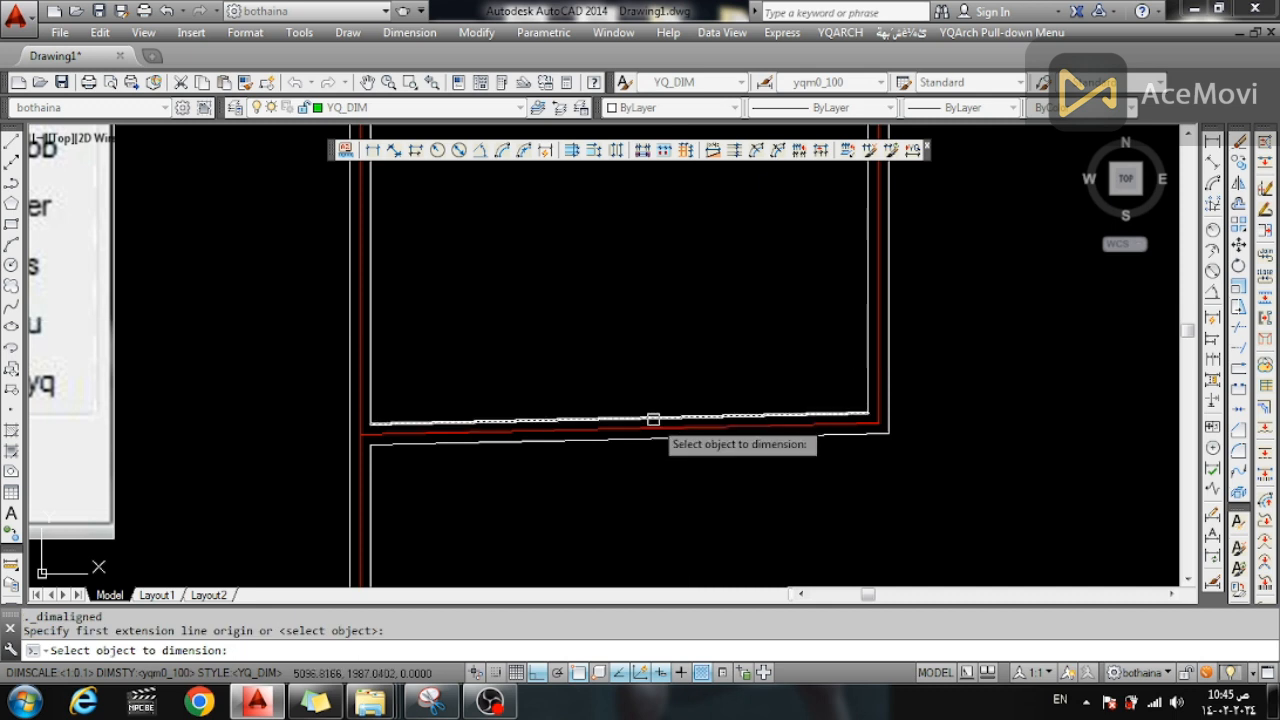
click(654, 418)
click(643, 371)
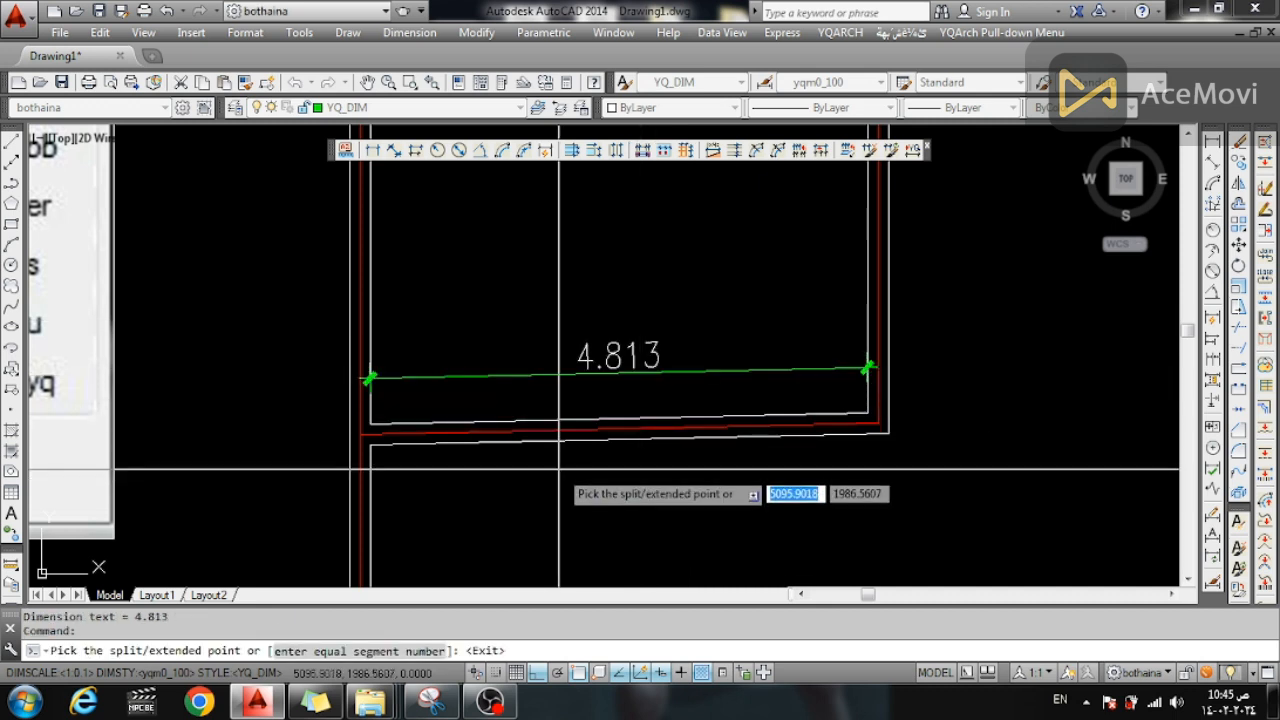
key(Escape)
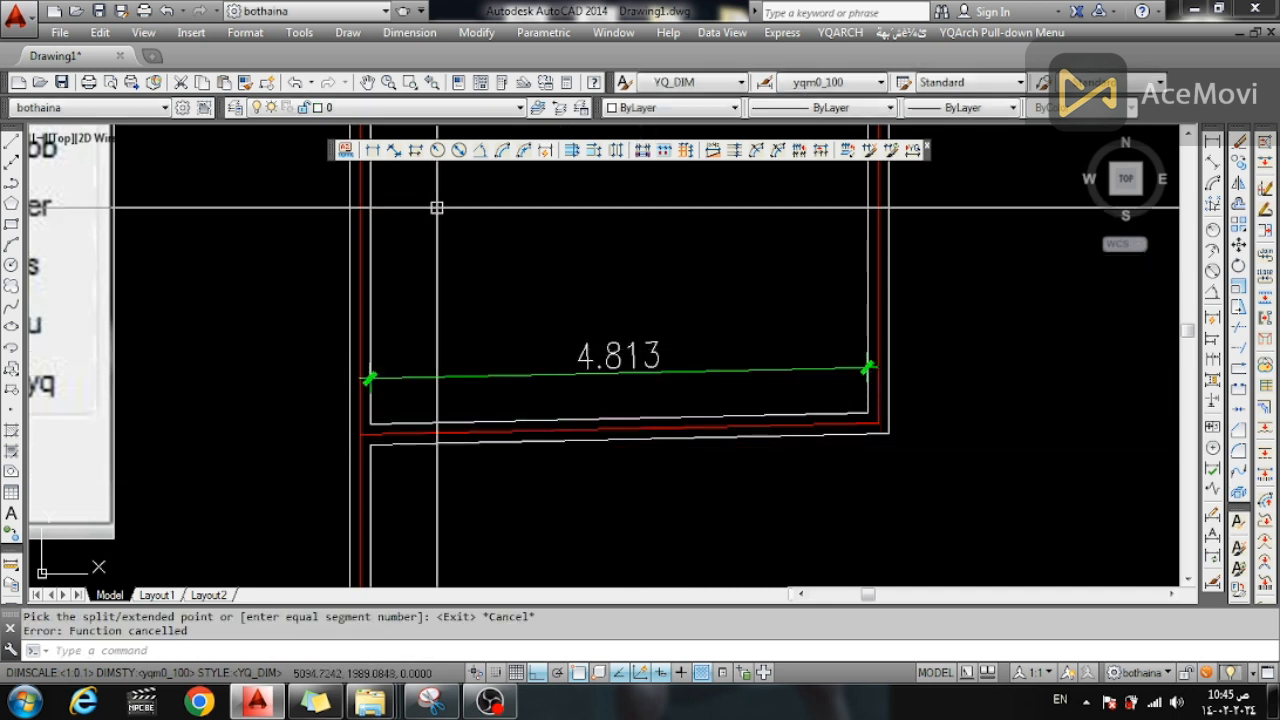
Add a baseline dimension from the slanted wall's aligned dimension to a point near the plan's right outer wall
click(415, 150)
scroll(362, 305, down, 2)
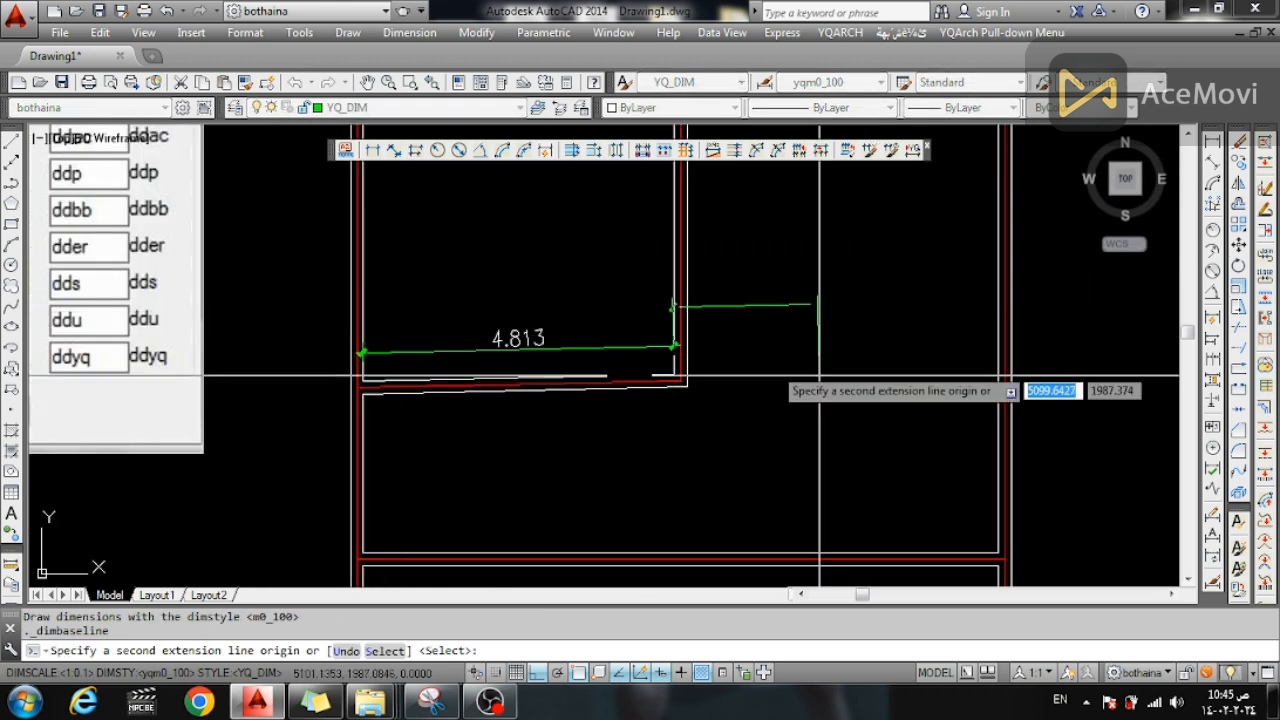
click(963, 352)
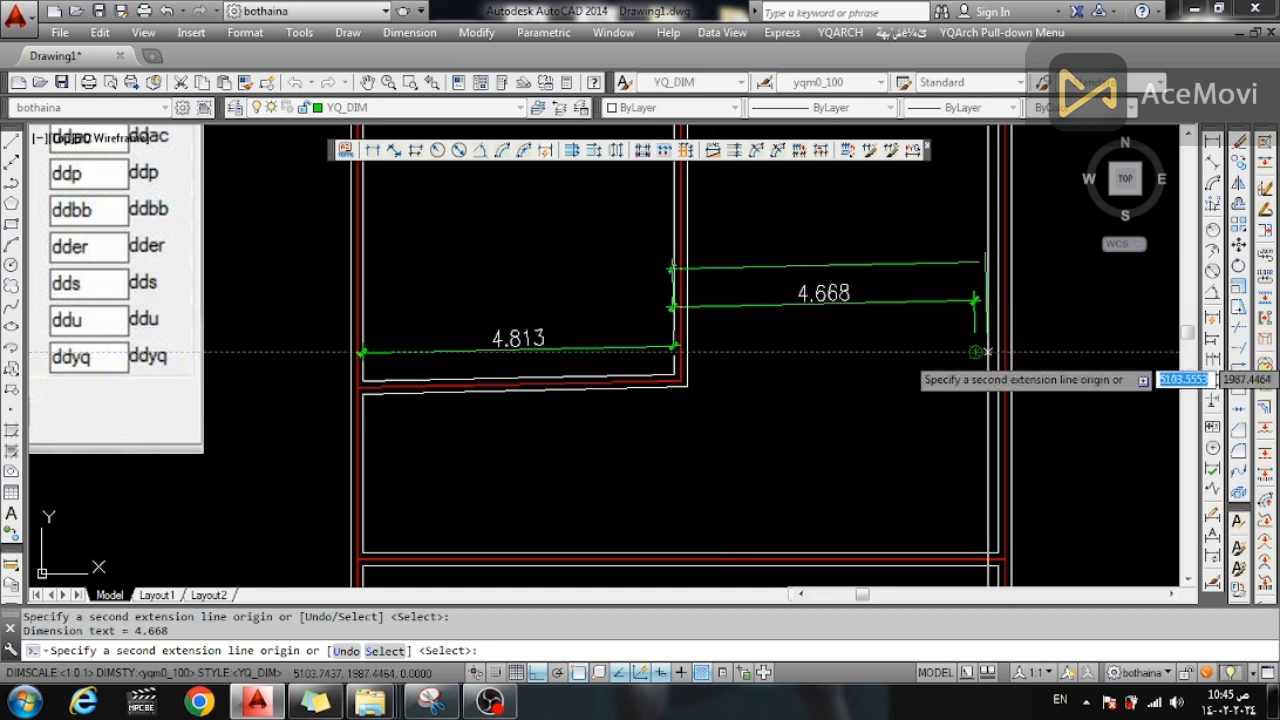
key(Escape)
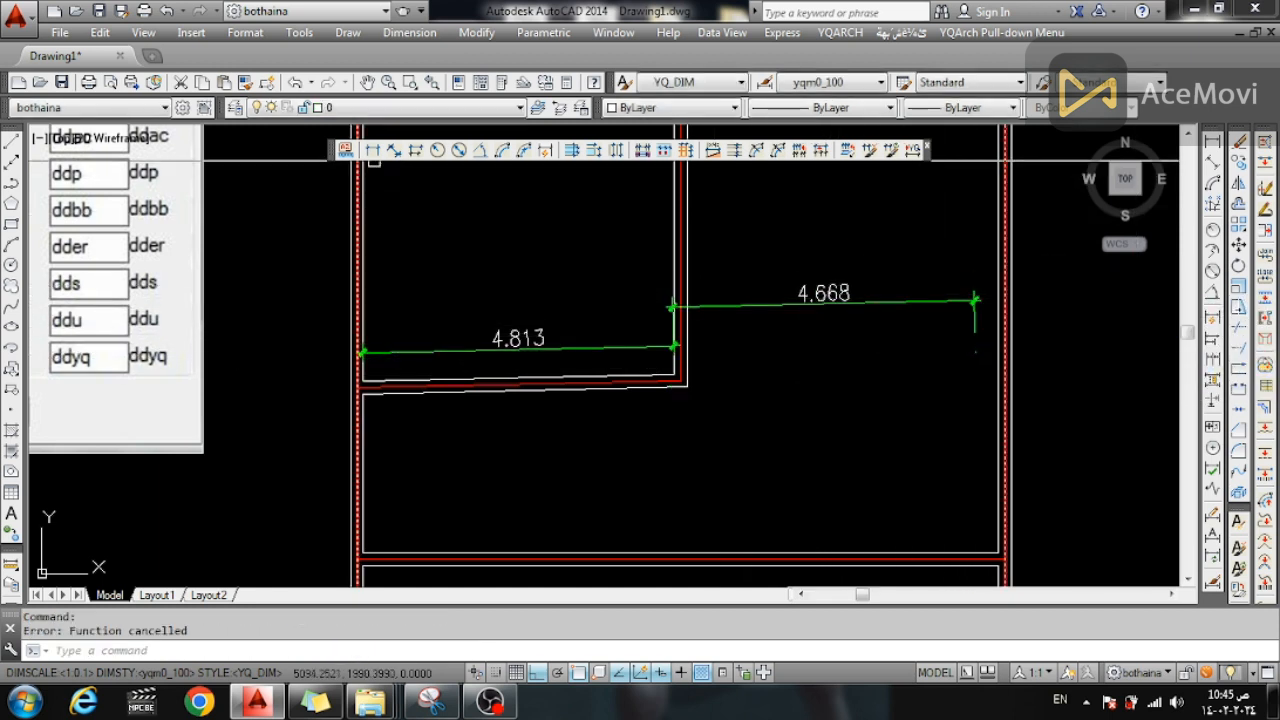
Add a radius dimension to the circle, with its text placed above the circle
click(437, 150)
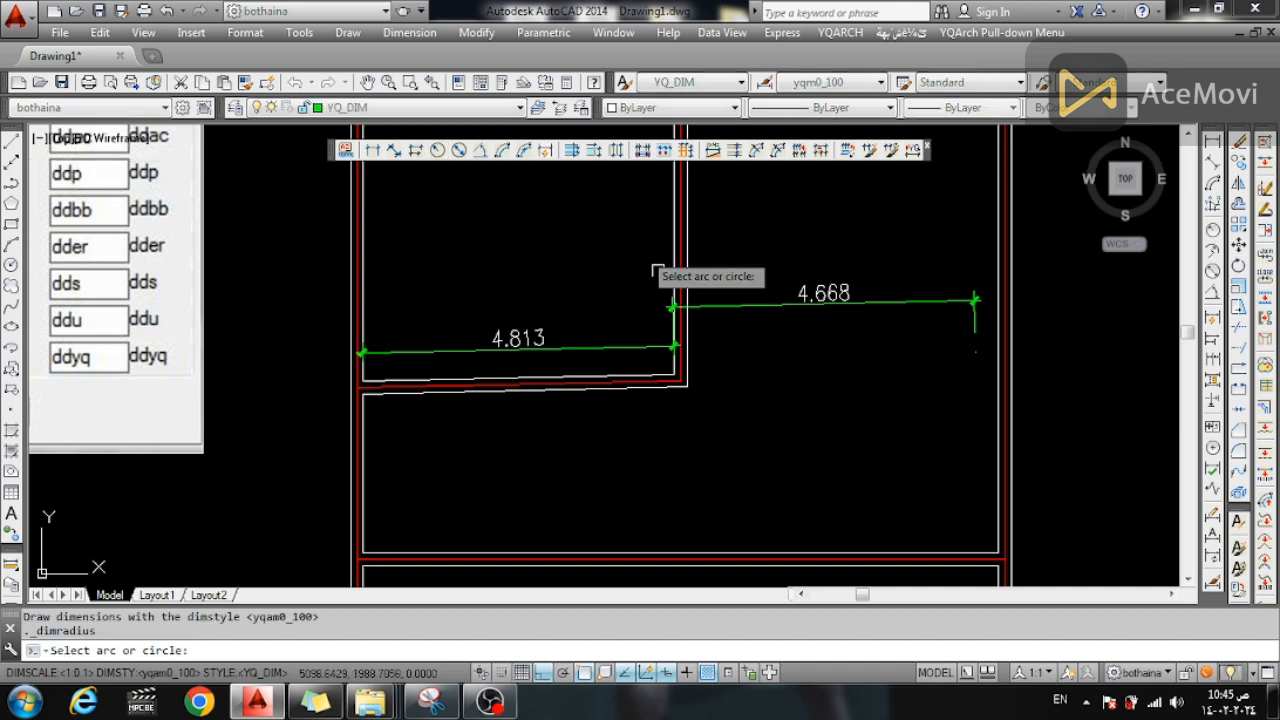
scroll(452, 242, down, 8)
scroll(645, 302, up, 2)
click(628, 269)
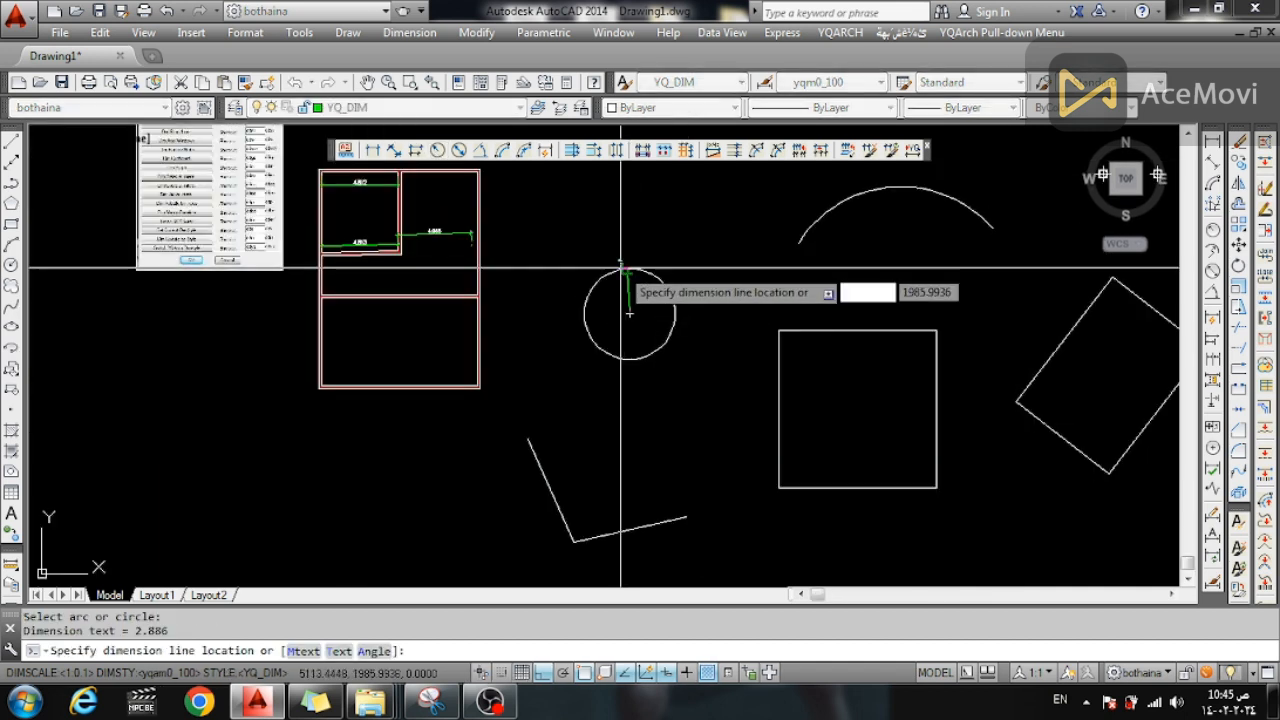
scroll(628, 269, up, 6)
click(645, 238)
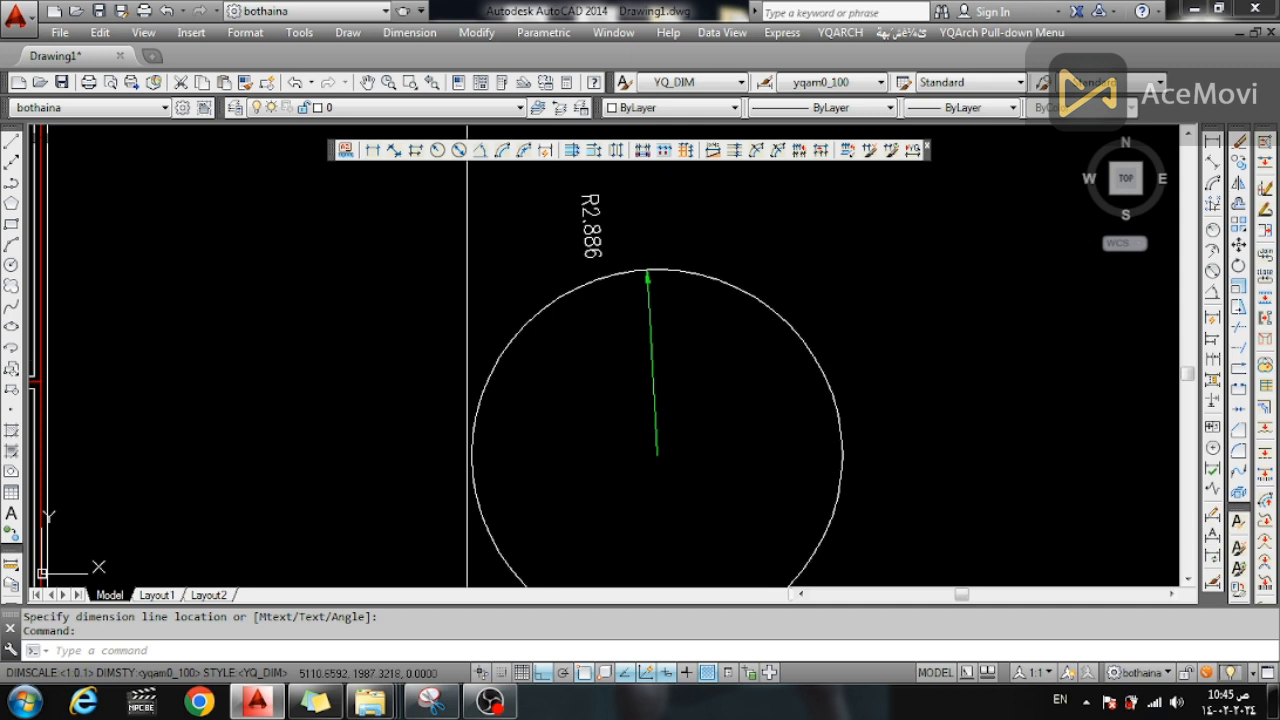
Add a diameter dimension to the circle, with its text placed outside the circle on the upper right
click(458, 150)
click(731, 287)
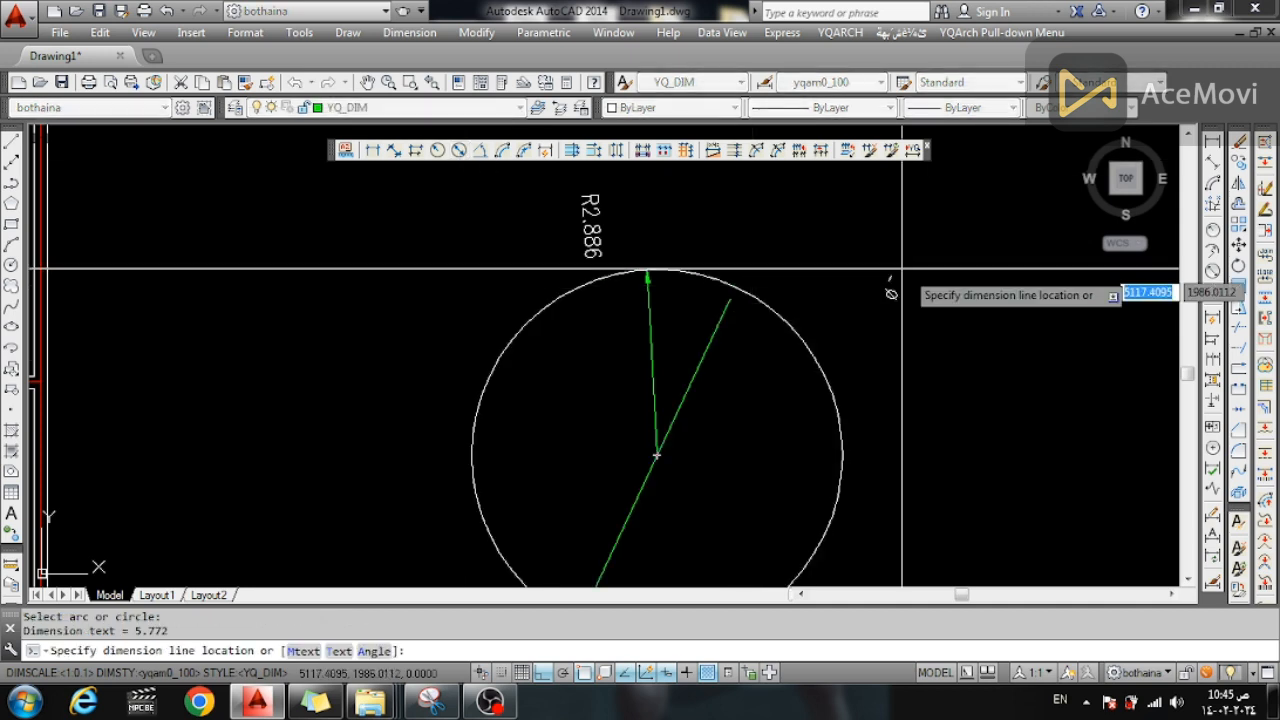
click(958, 323)
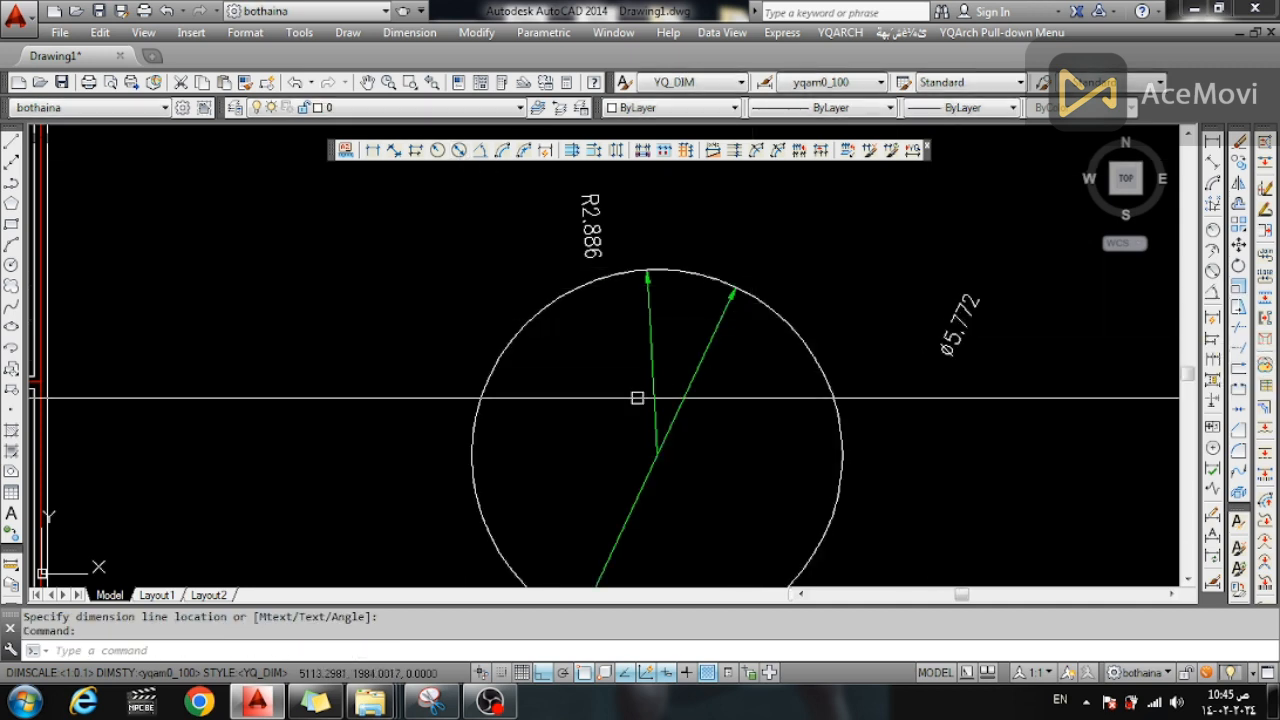
Add an angular dimension between the two lines meeting below the circle, with its arc placed inside the angle
click(481, 151)
scroll(530, 174, down, 5)
click(500, 455)
click(522, 461)
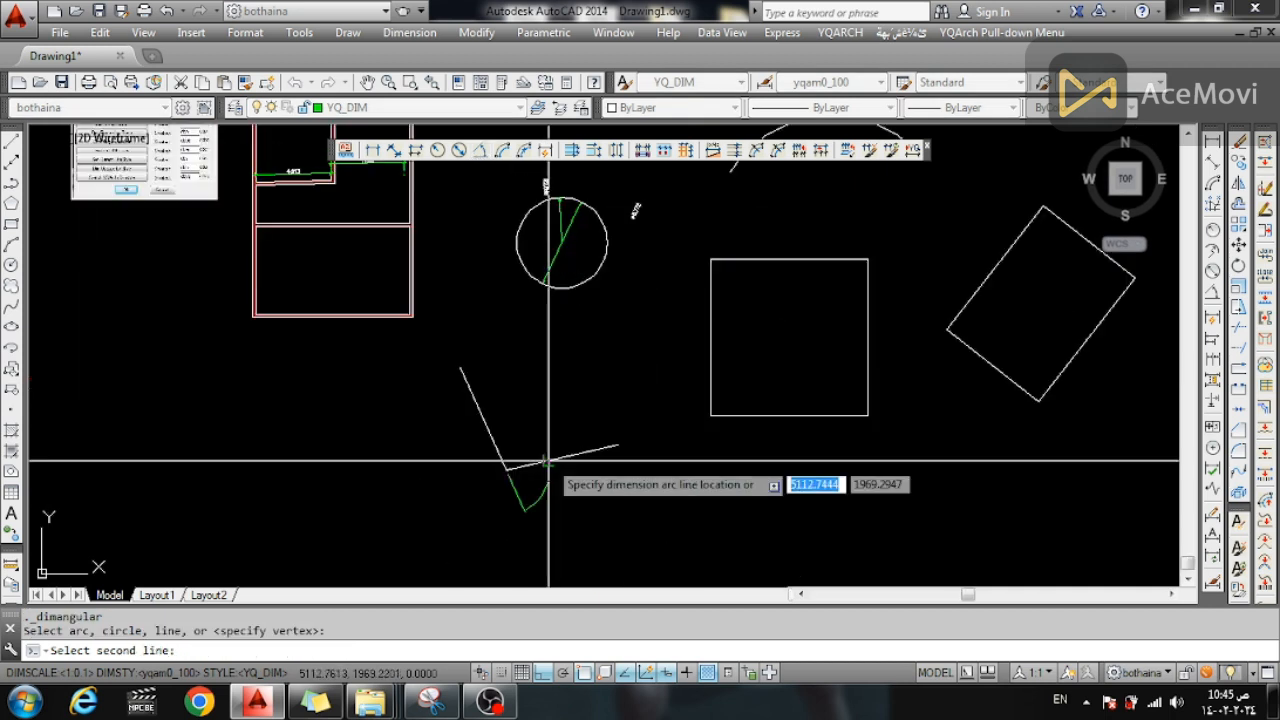
click(537, 420)
scroll(509, 429, up, 4)
scroll(610, 523, down, 2)
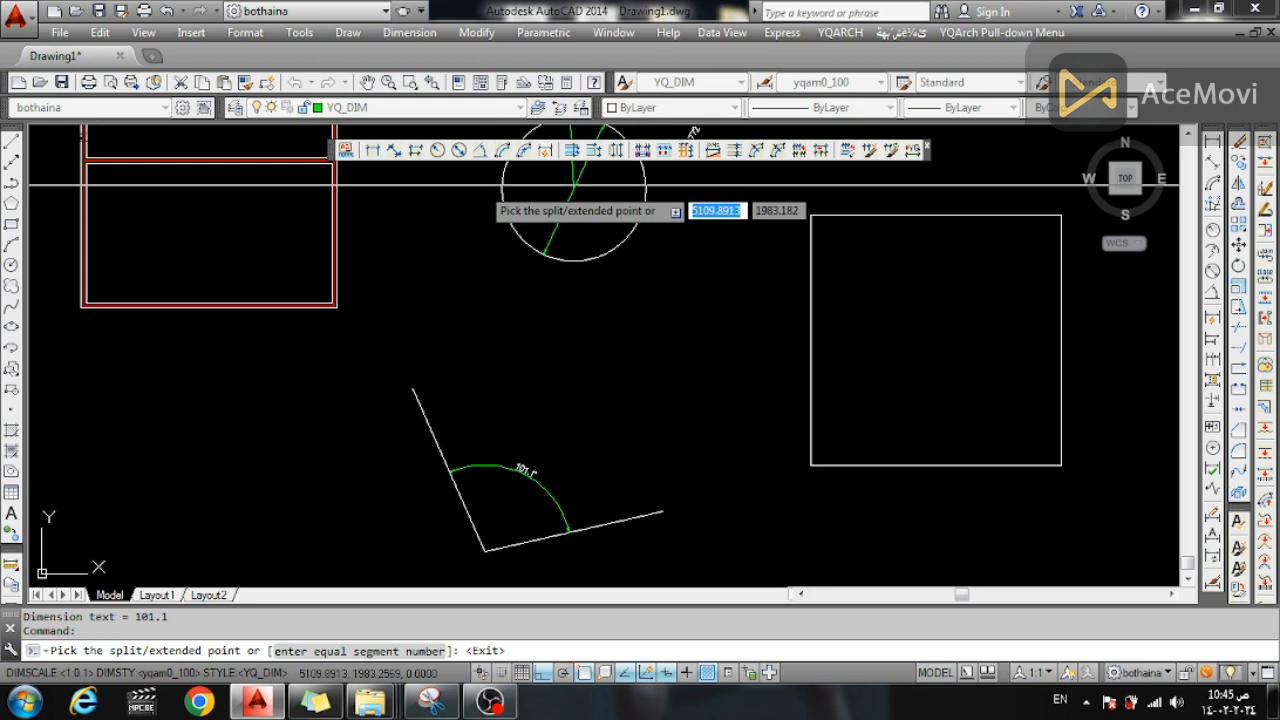
key(Escape)
Add an arc length dimension to the open arc, with its dimension line placed just above the arc
click(502, 152)
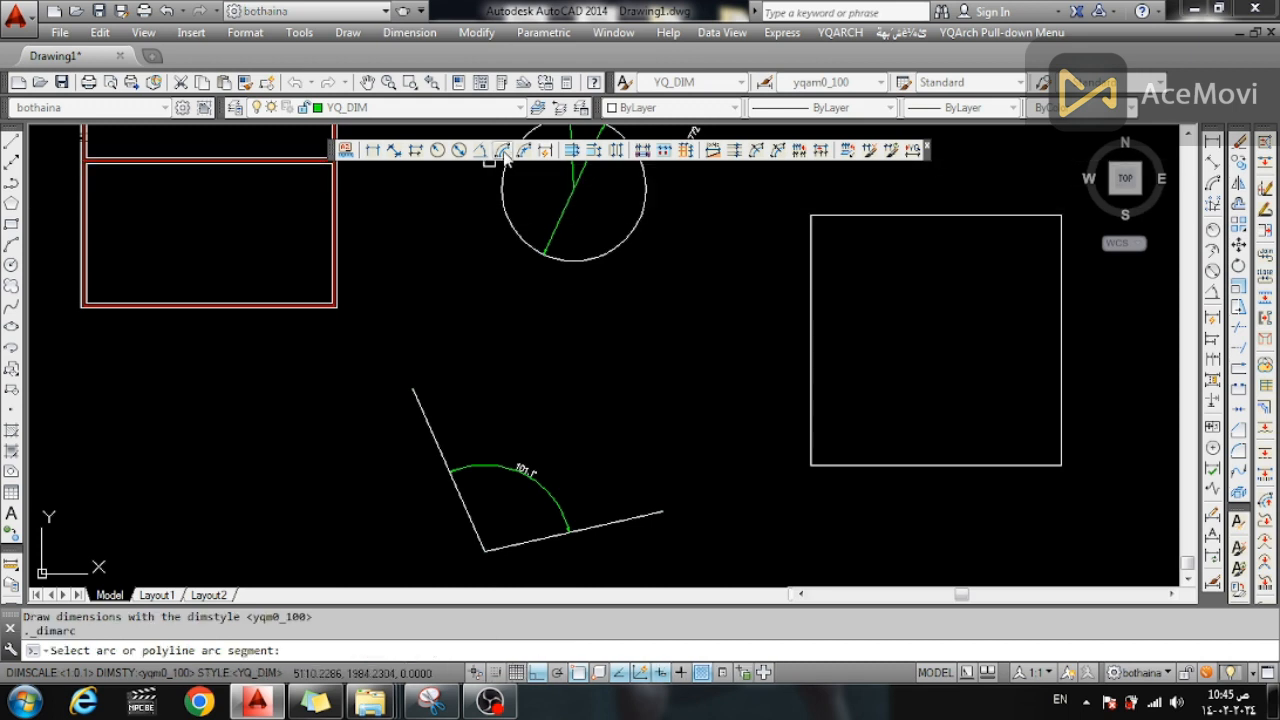
scroll(462, 398, down, 4)
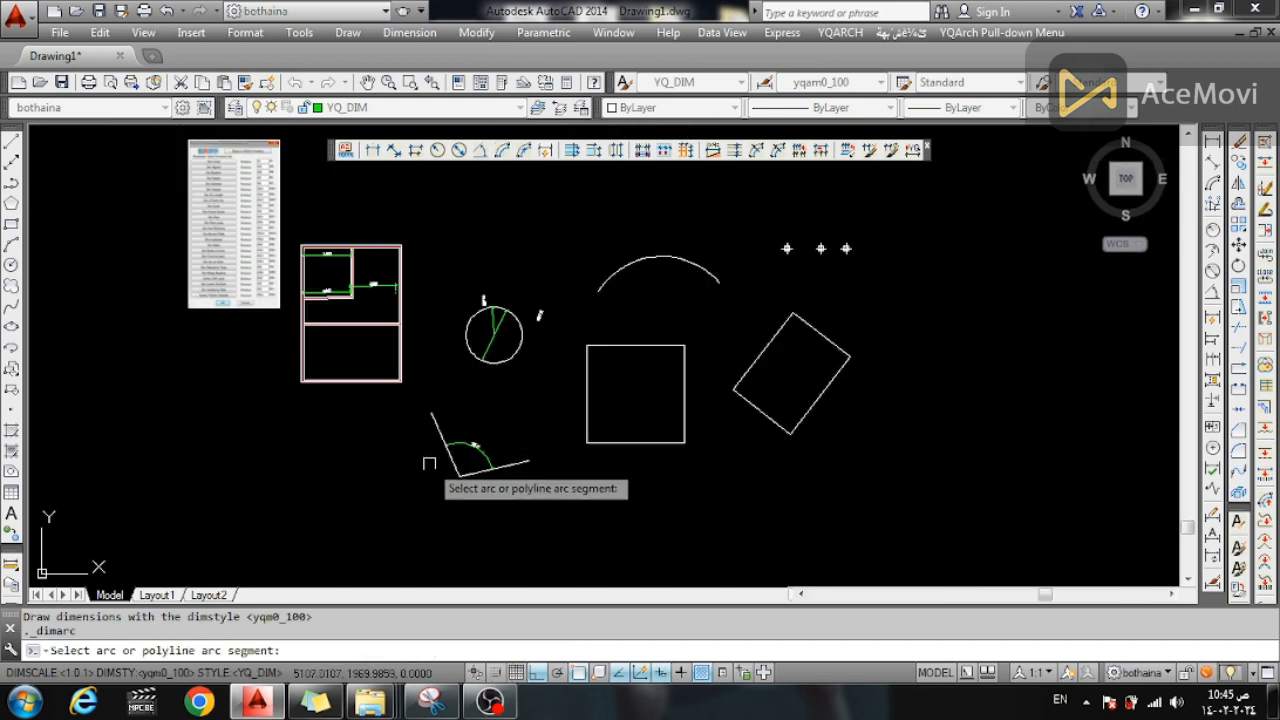
scroll(648, 272, up, 4)
click(644, 269)
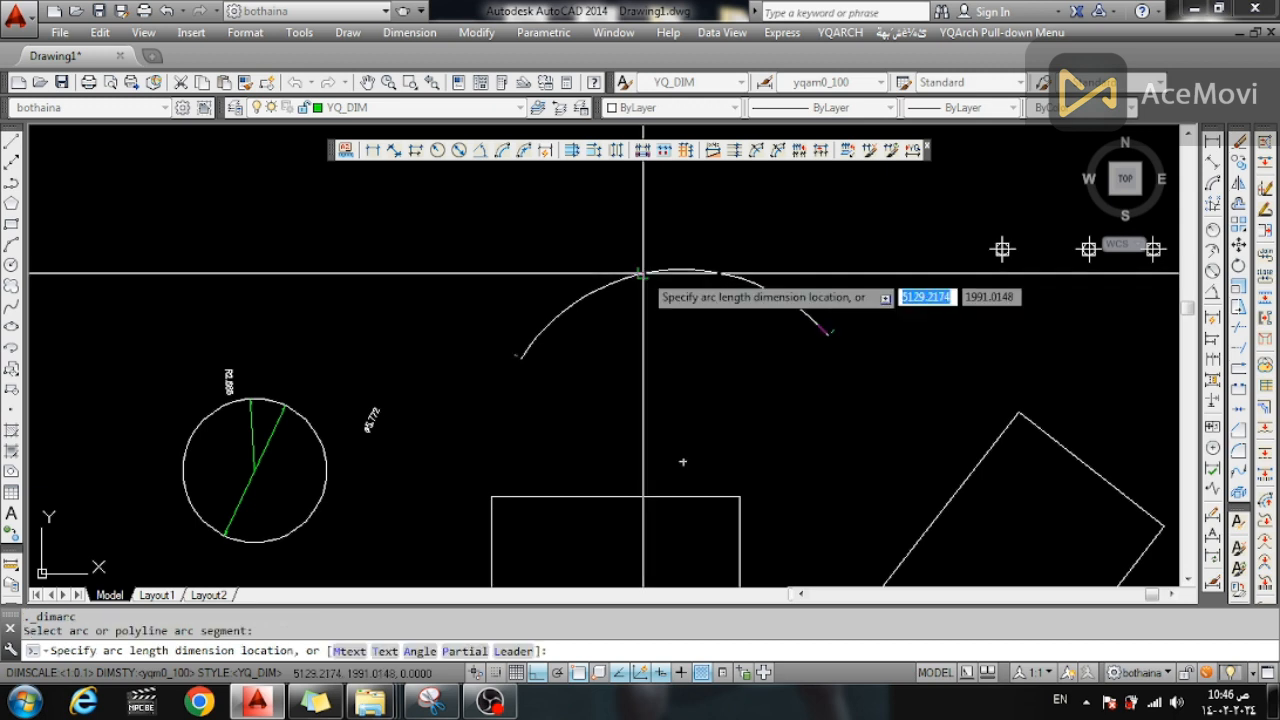
click(644, 247)
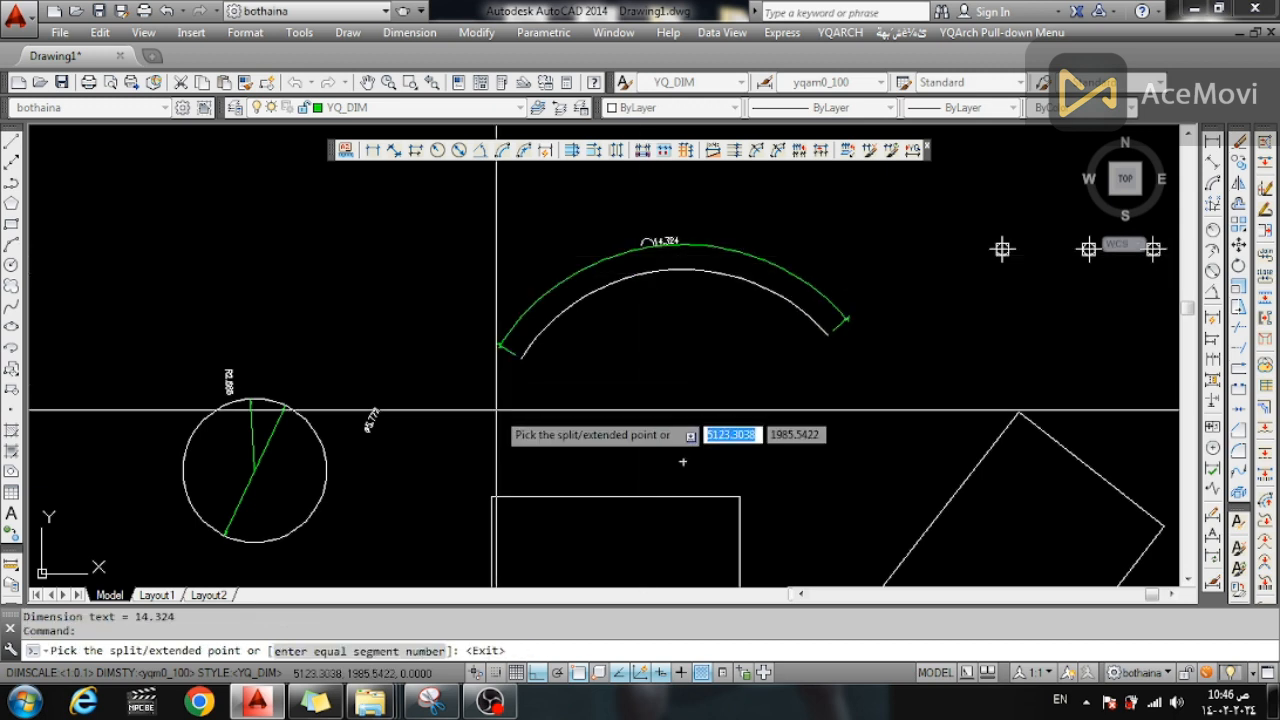
Add a three-point arc dimension through the arc's left end, upper midpoint and right end, placed just below the arc
click(523, 151)
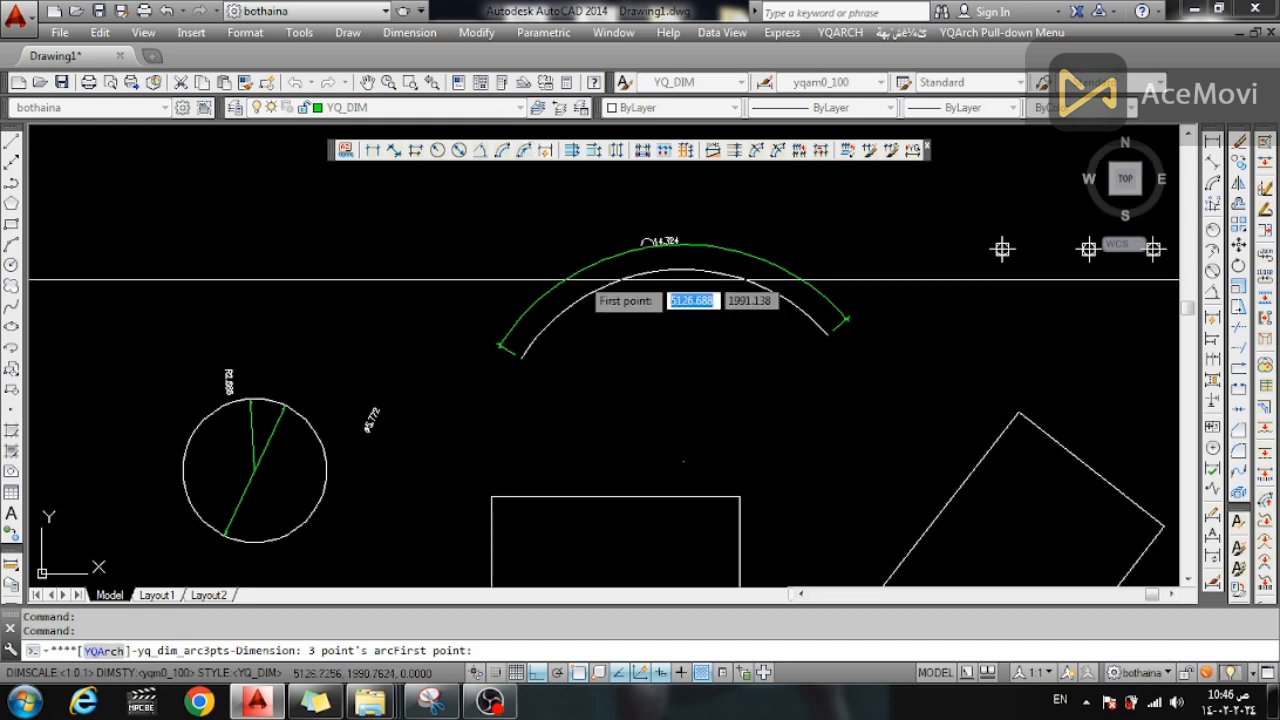
click(521, 357)
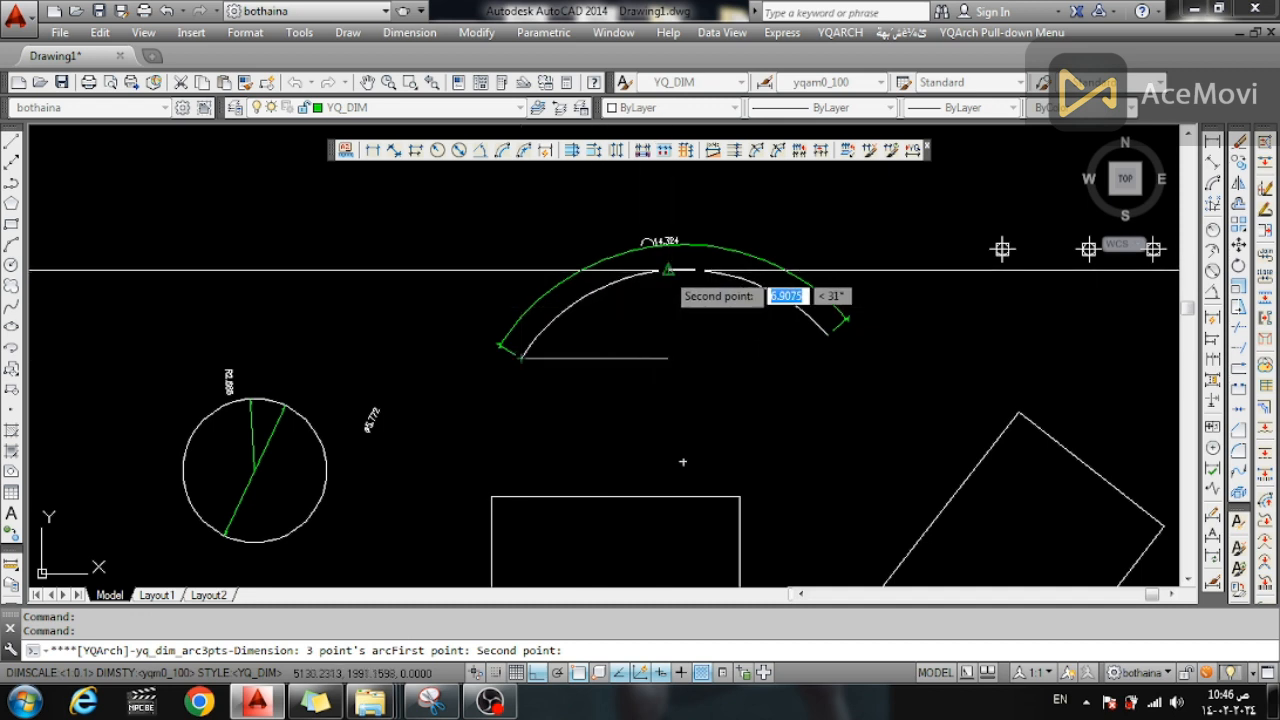
click(668, 270)
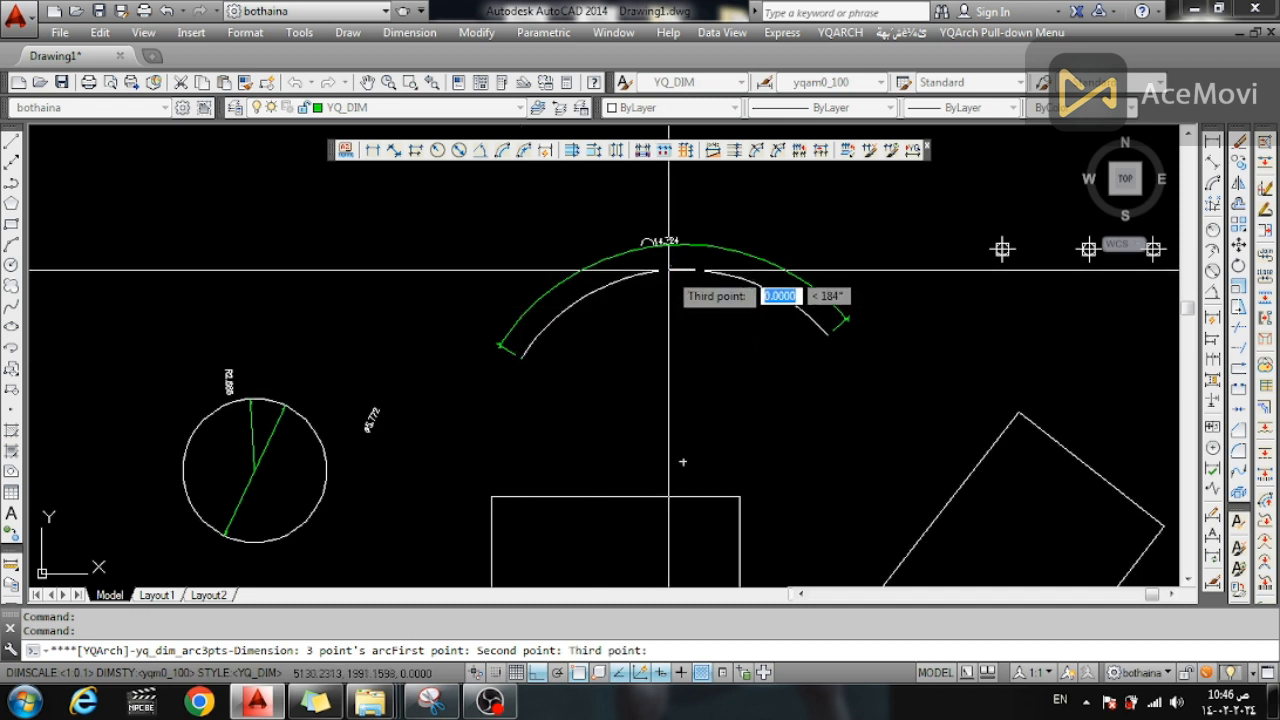
click(828, 334)
scroll(665, 290, up, 5)
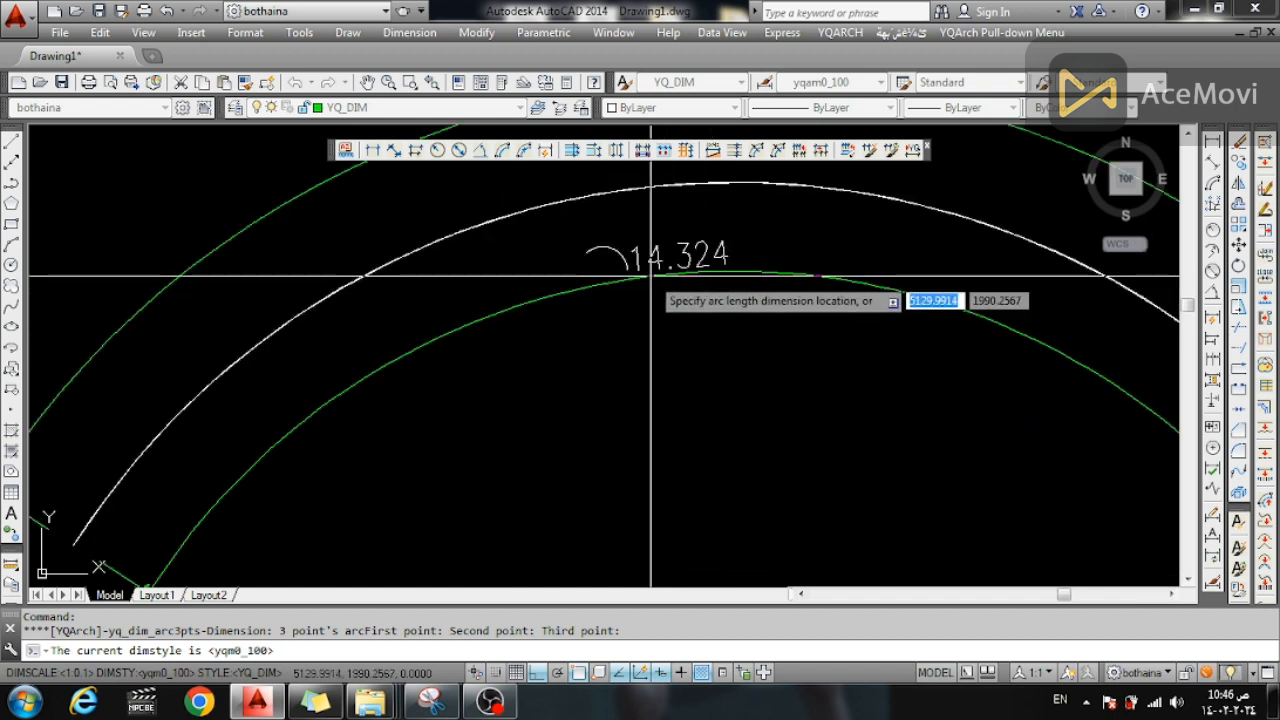
scroll(651, 275, down, 5)
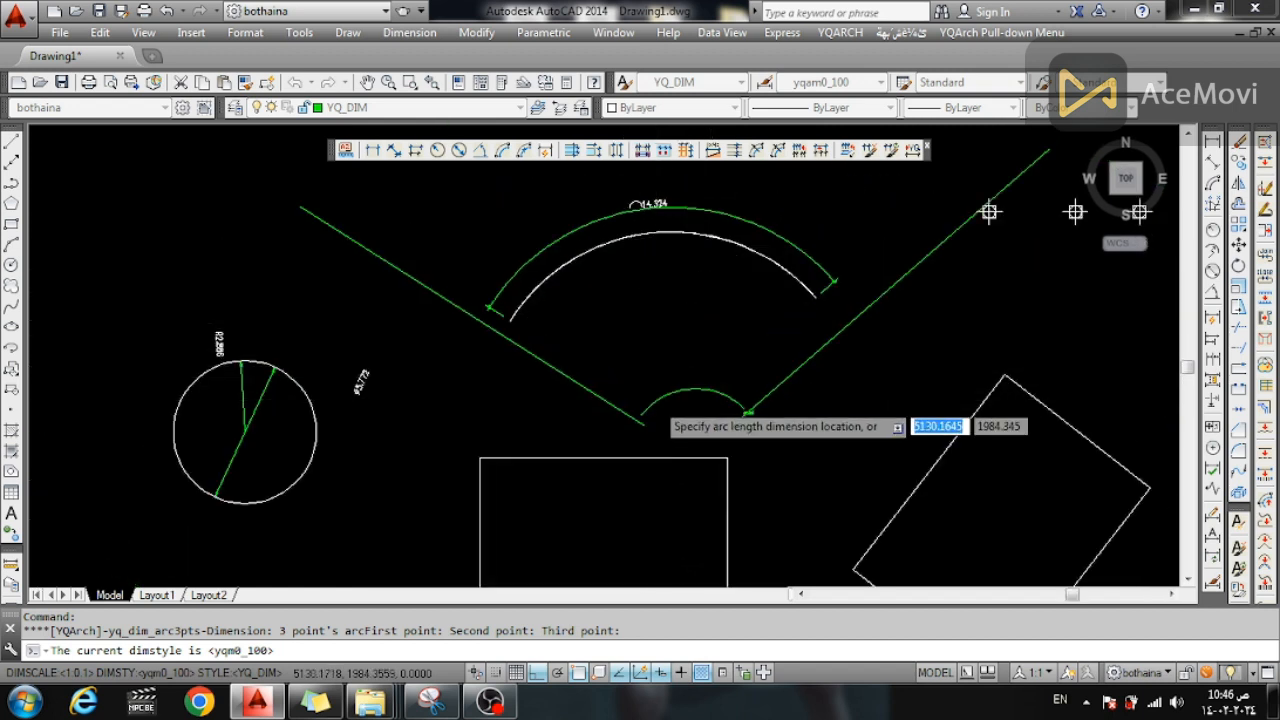
scroll(655, 403, up, 6)
scroll(666, 389, down, 5)
scroll(617, 289, up, 3)
click(646, 283)
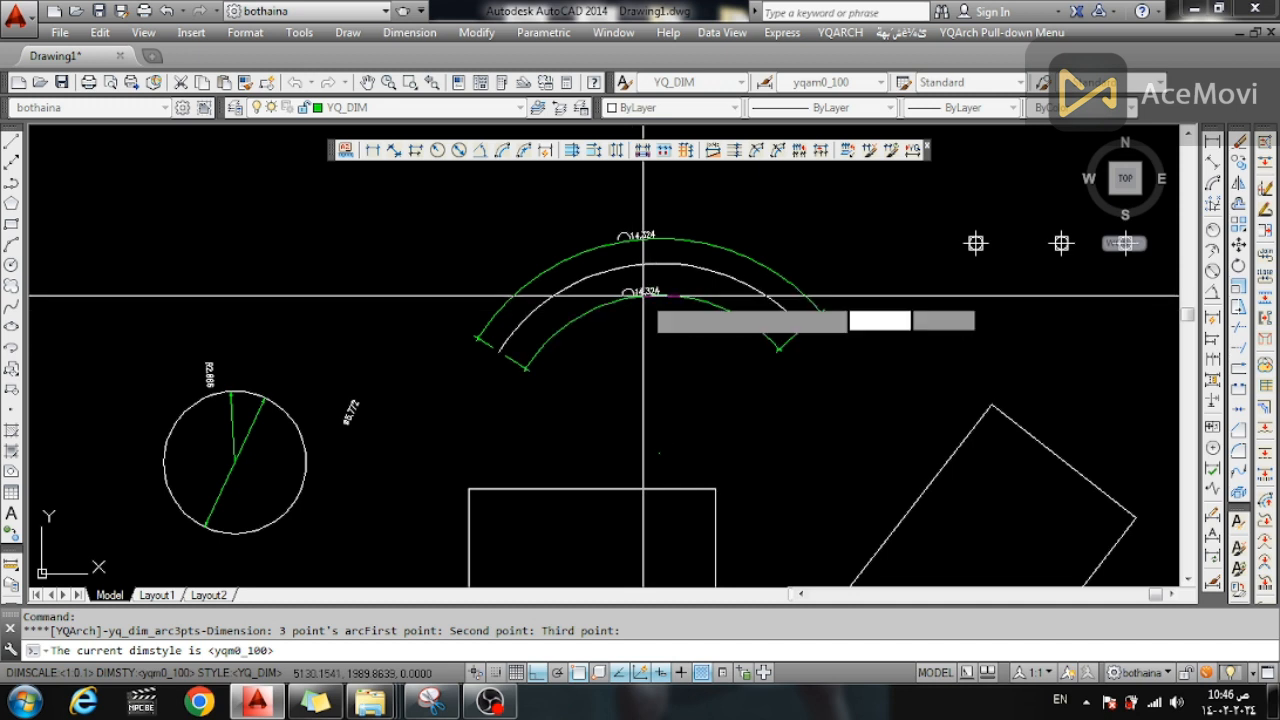
key(Escape)
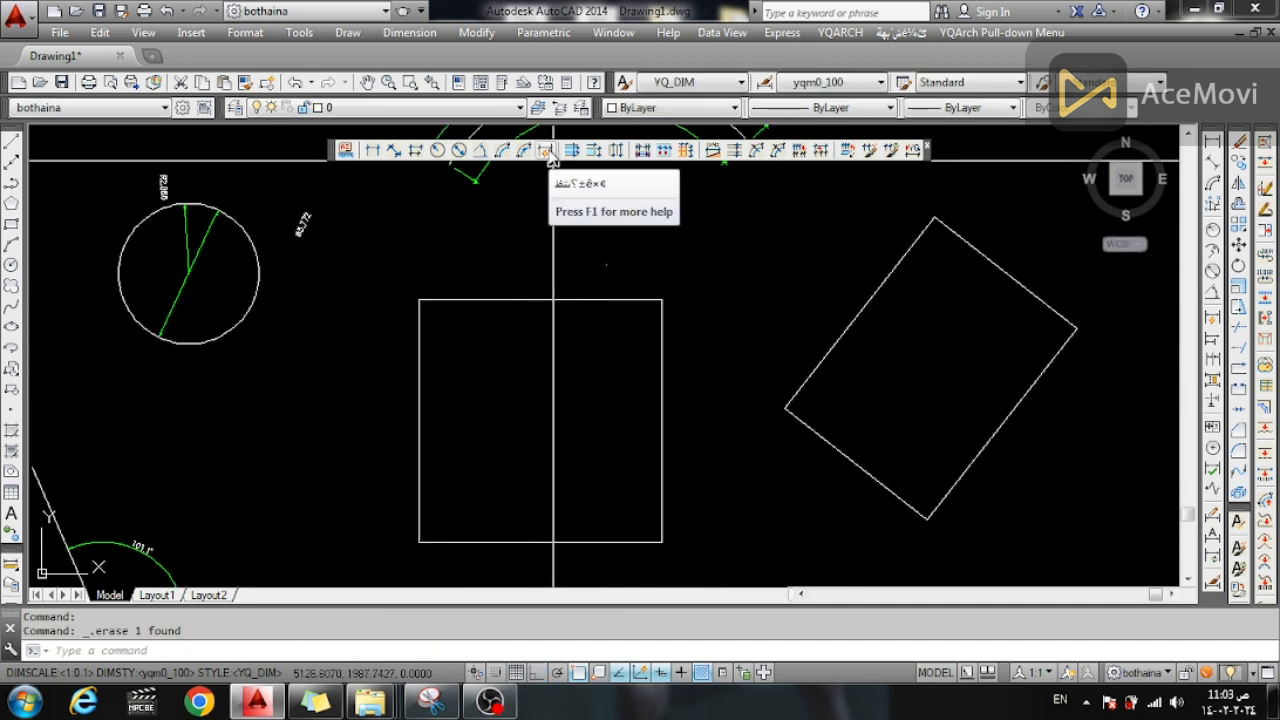
Add a quick dimension (DDQ) to the square's upper edge, with its dimension line placed inside the square
click(546, 151)
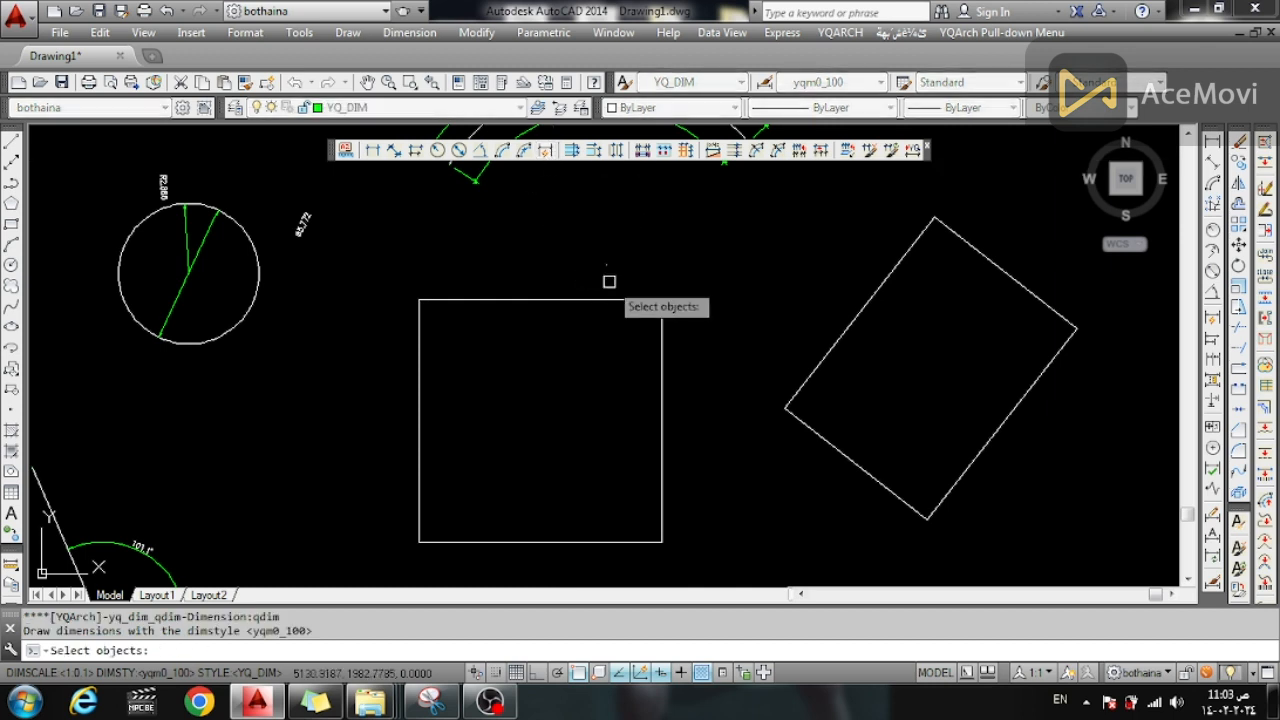
key(Escape)
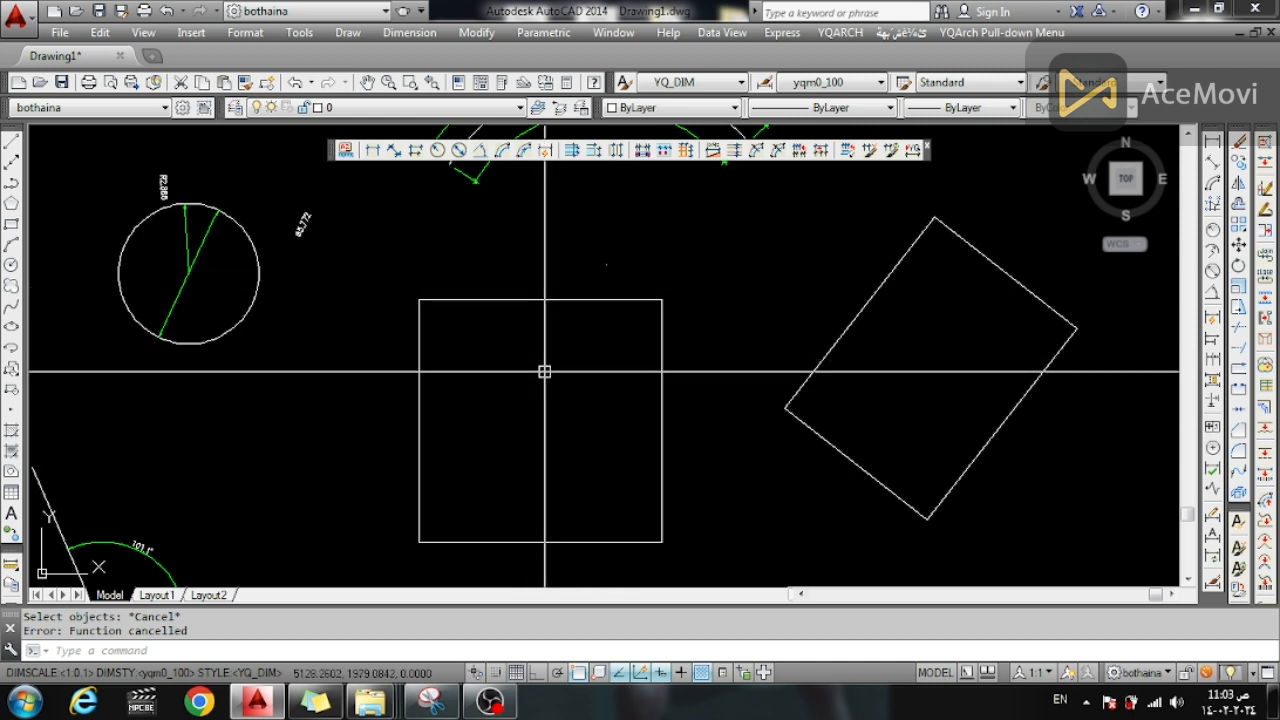
text(DDQ)
key(Return)
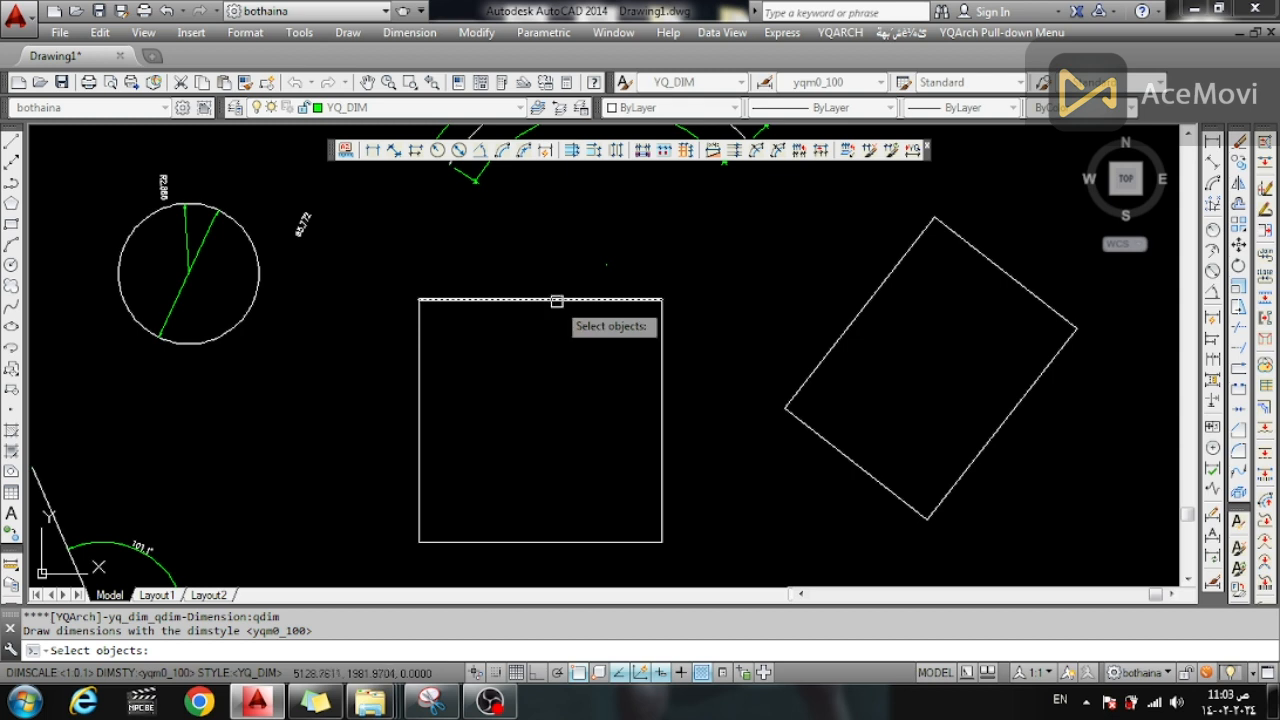
click(557, 301)
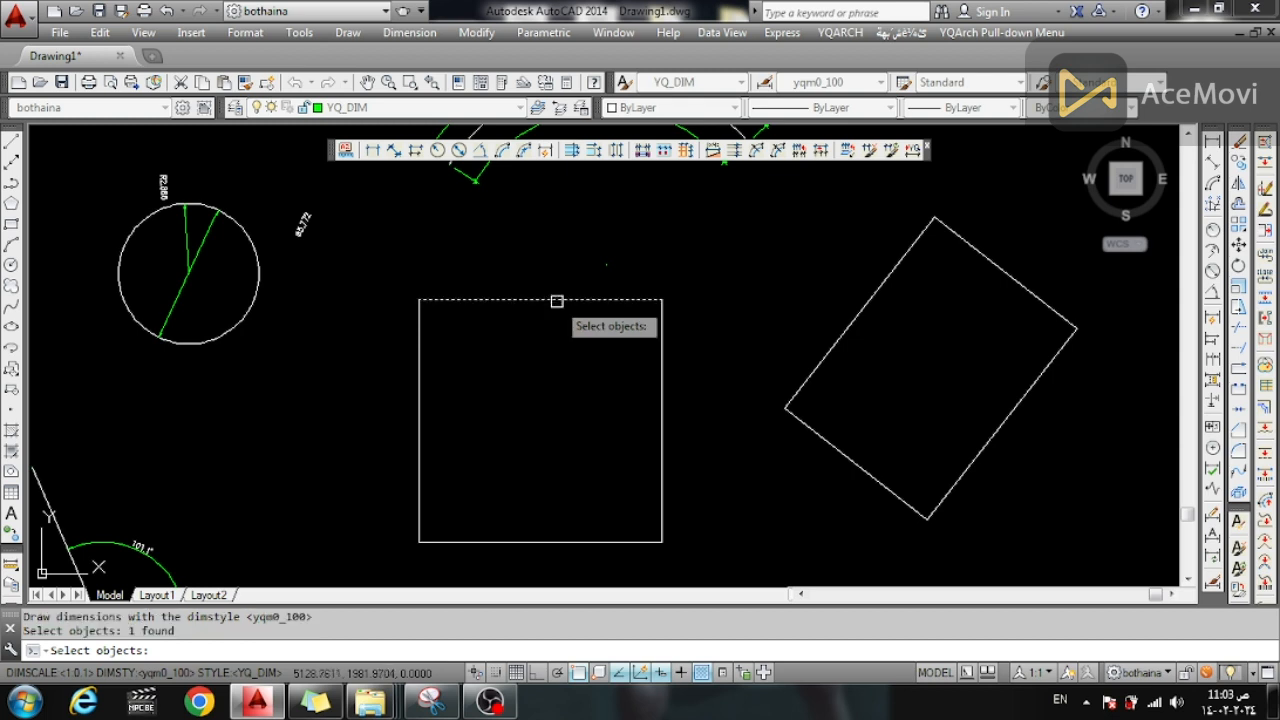
key(Return)
click(555, 343)
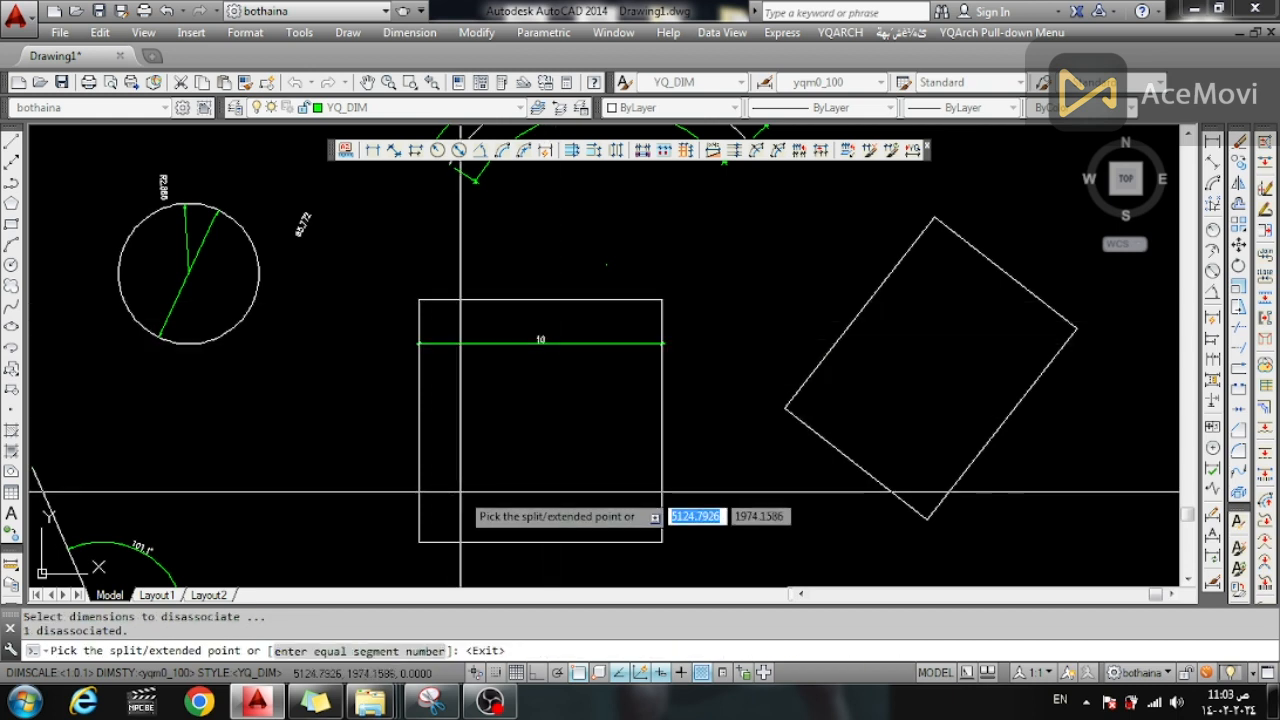
key(Escape)
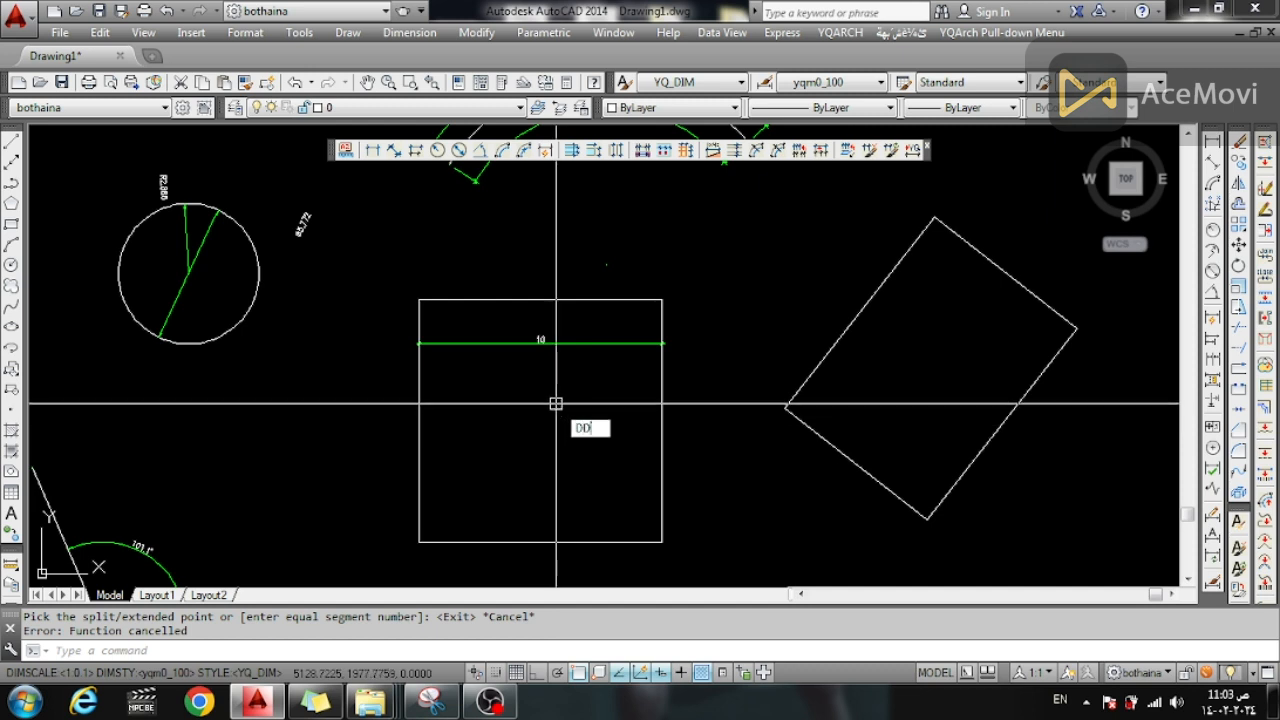
Dimension the tilted rectangle's sides on the inside with closed space dimensioning (DDZ) and on the outside with DDZZ
key(Return)
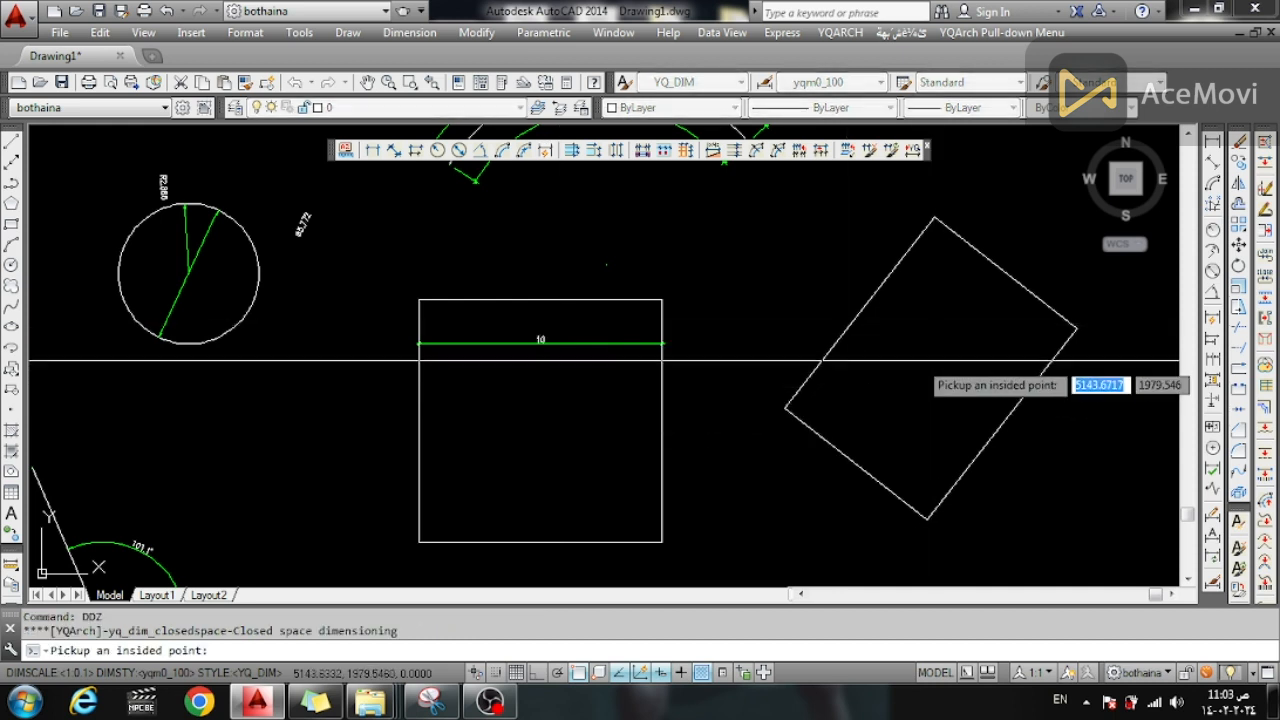
click(913, 357)
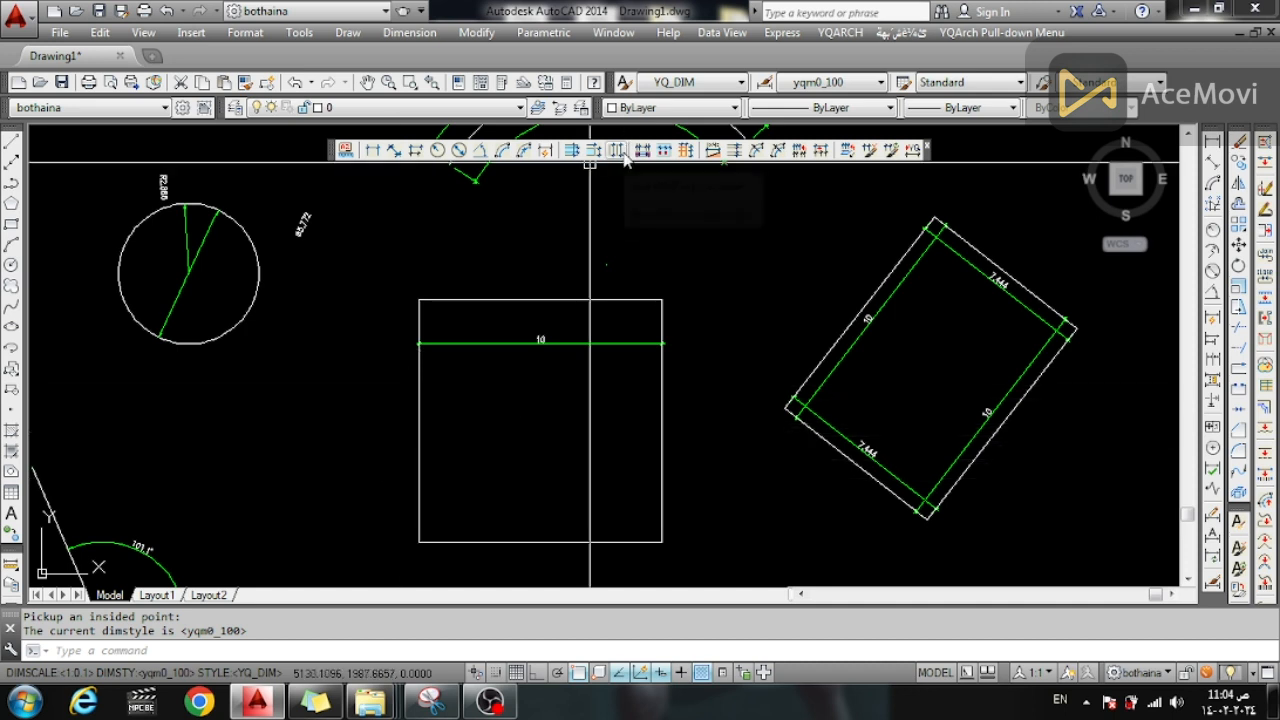
text(DDZ)
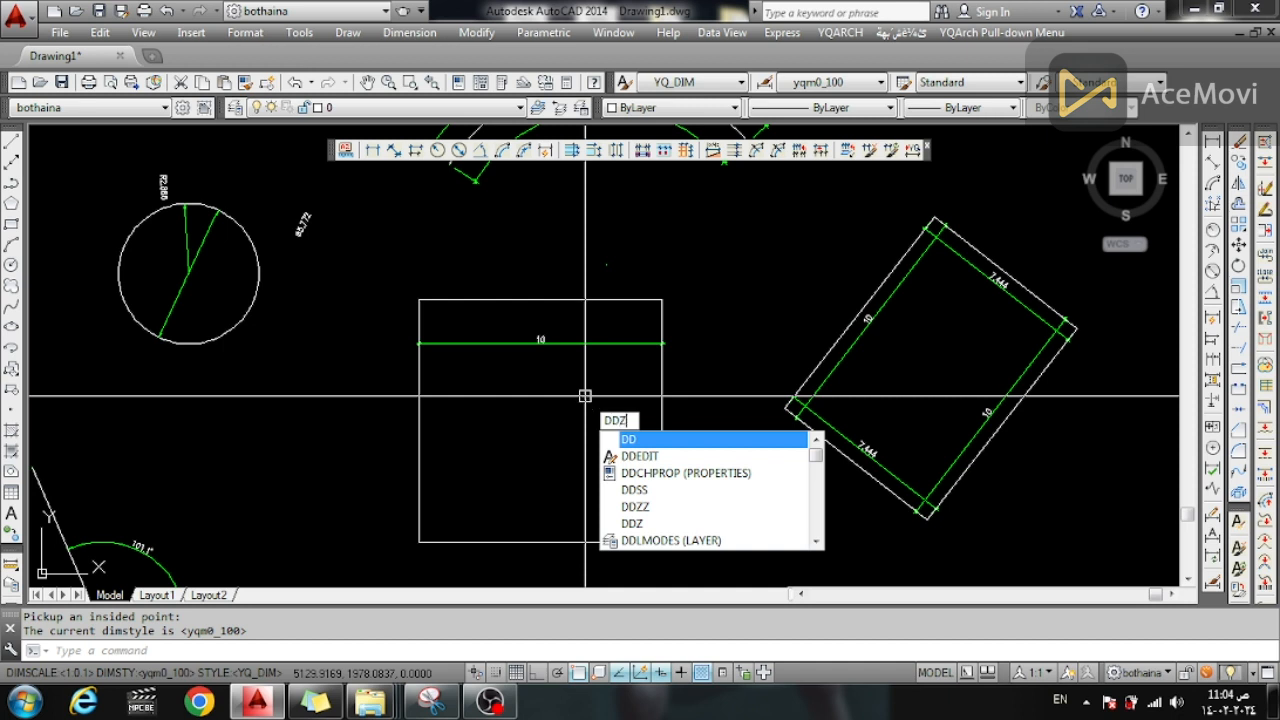
text(Z)
key(Return)
click(670, 268)
click(378, 552)
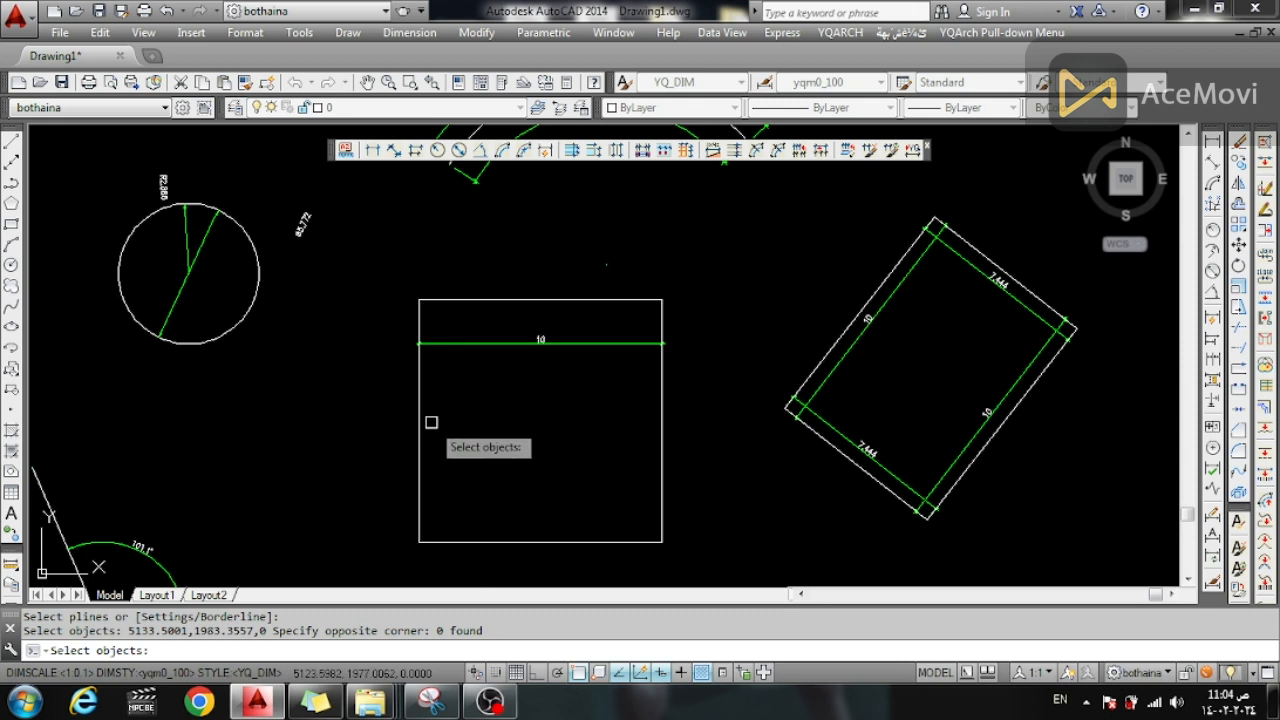
scroll(428, 420, down, 3)
click(598, 541)
click(846, 312)
key(Return)
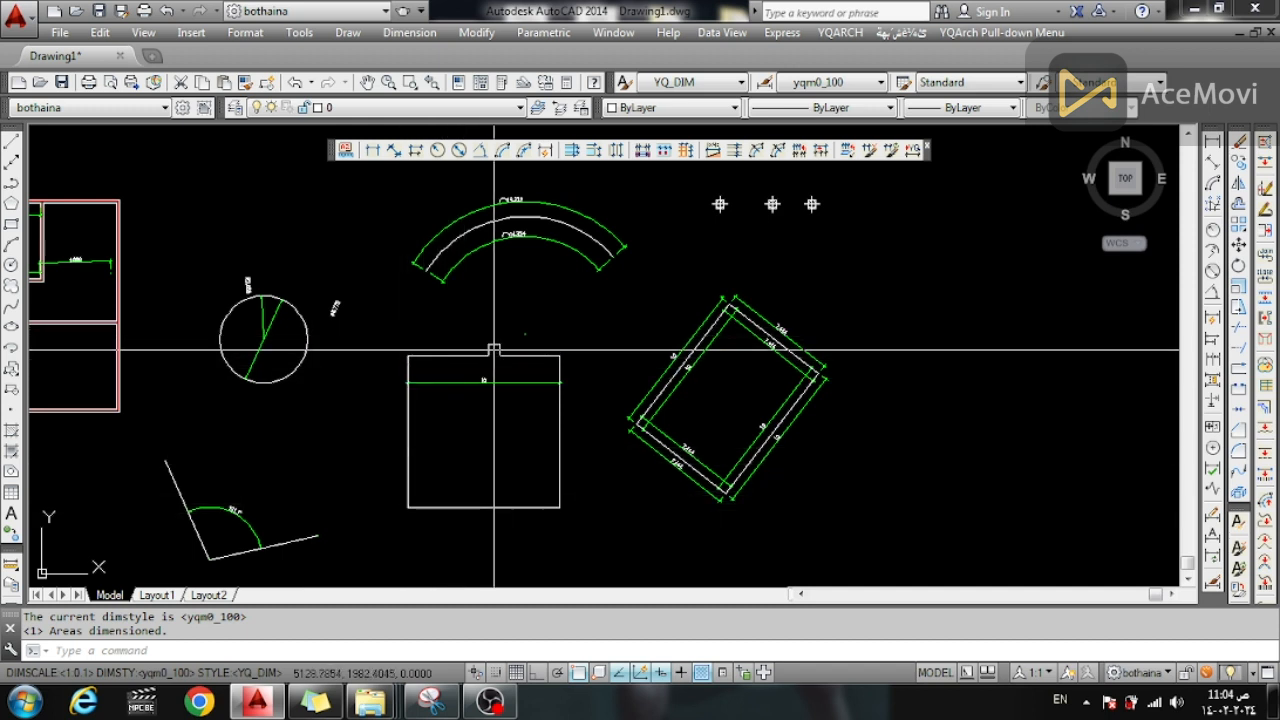
Dimension the four sides of the square with DDSS, using the Use Dimensions option and 0 decimal digits
text(DOSS)
key(Return)
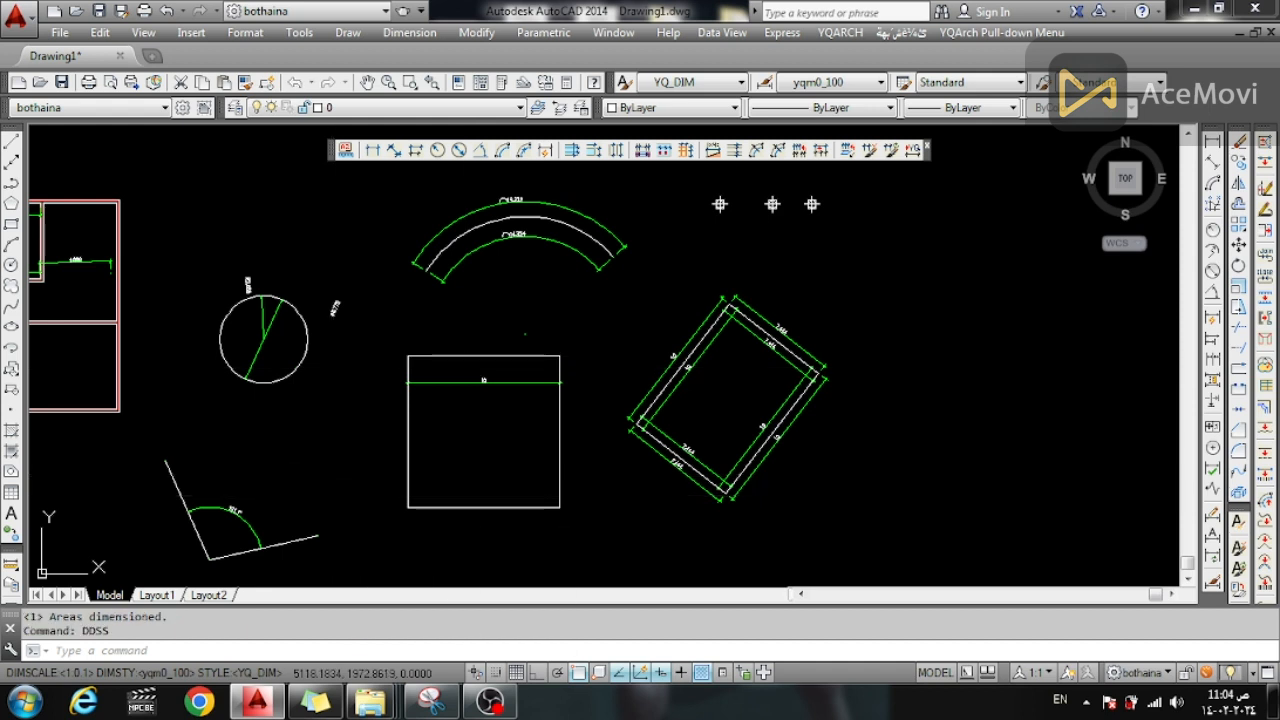
click(594, 426)
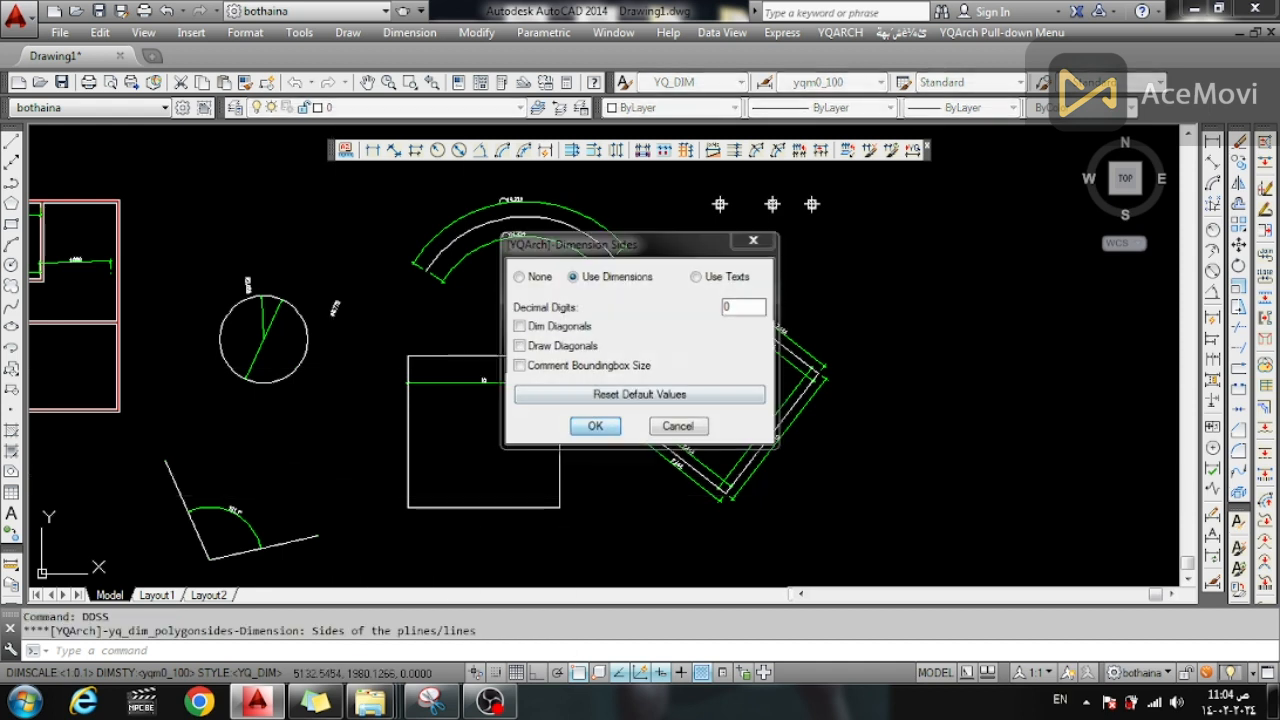
click(579, 330)
click(383, 559)
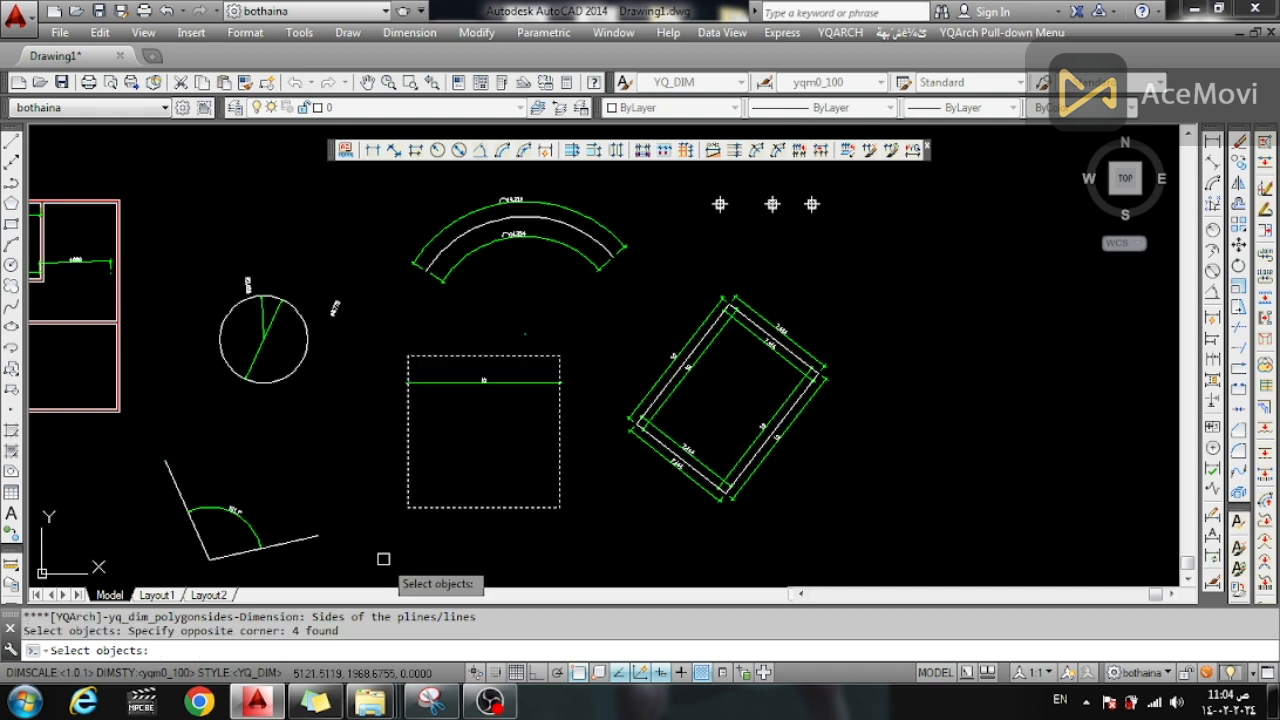
key(Return)
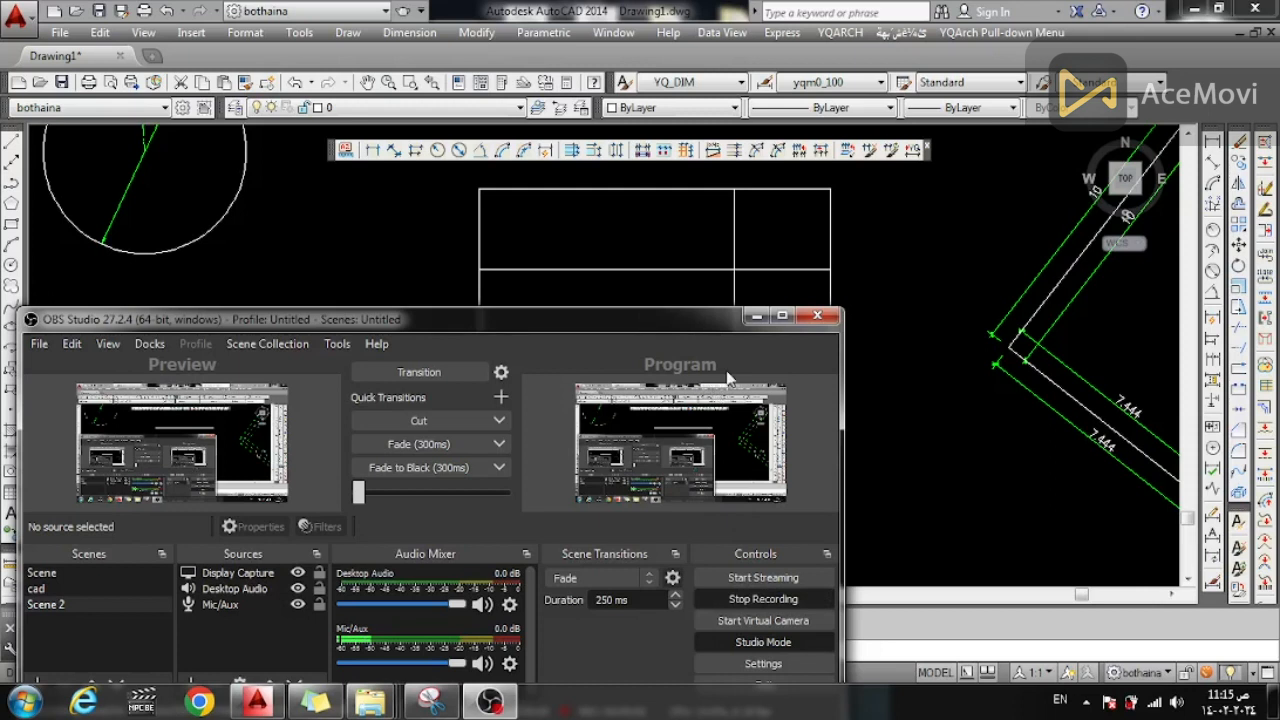
click(753, 317)
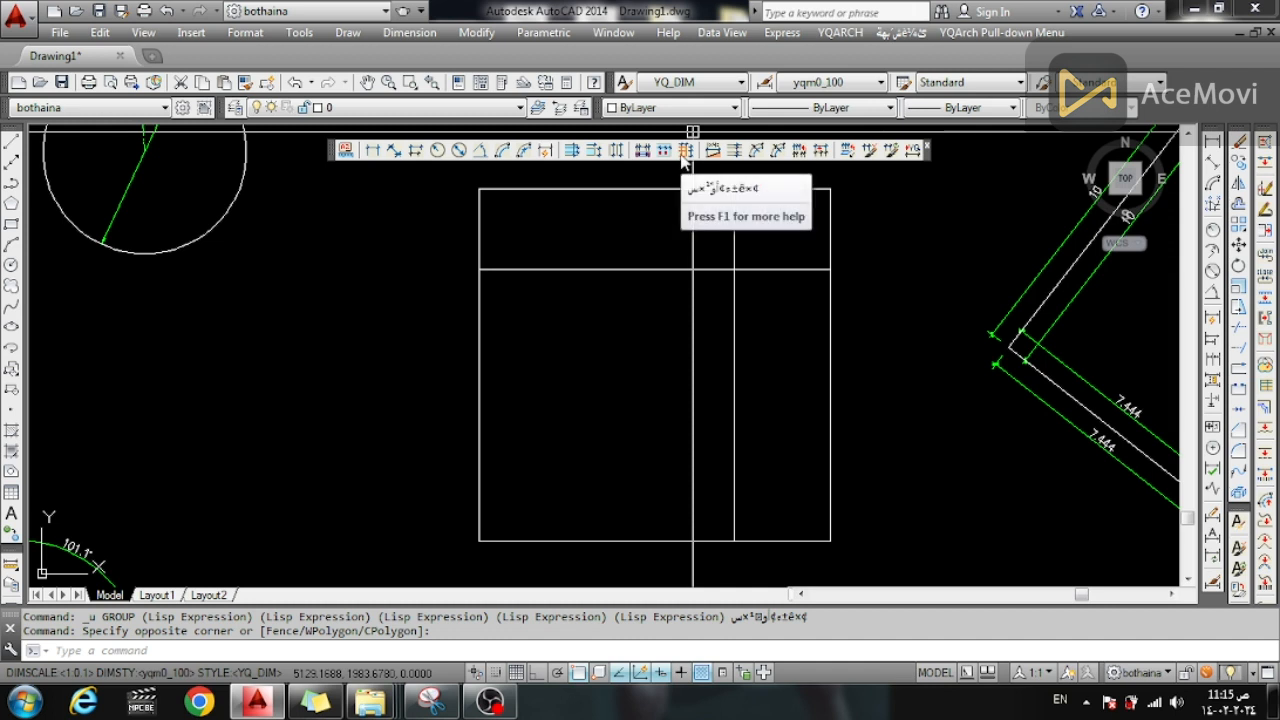
Add segment and overall dimension chains around all four sides of the subdivided square with DDGZ
text(DD)
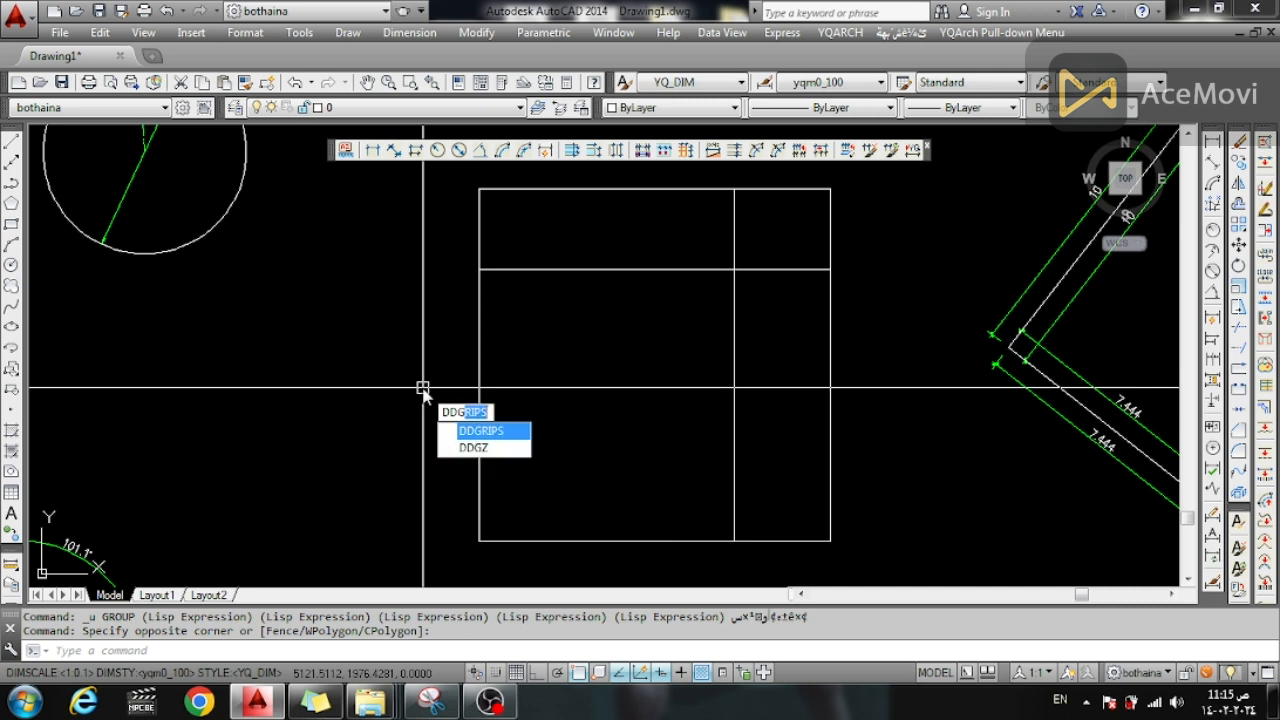
text(GZ)
key(Return)
scroll(423, 387, down, 3)
click(417, 553)
click(707, 220)
key(Return)
key(Return)
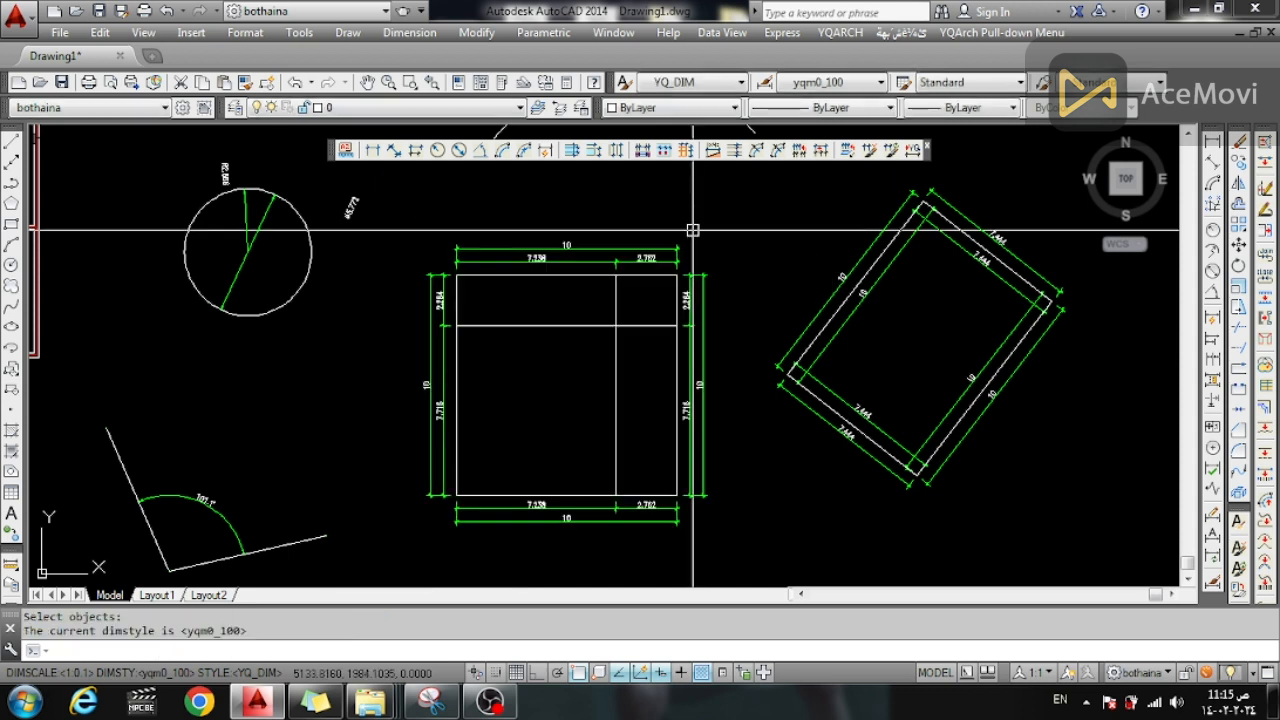
click(492, 703)
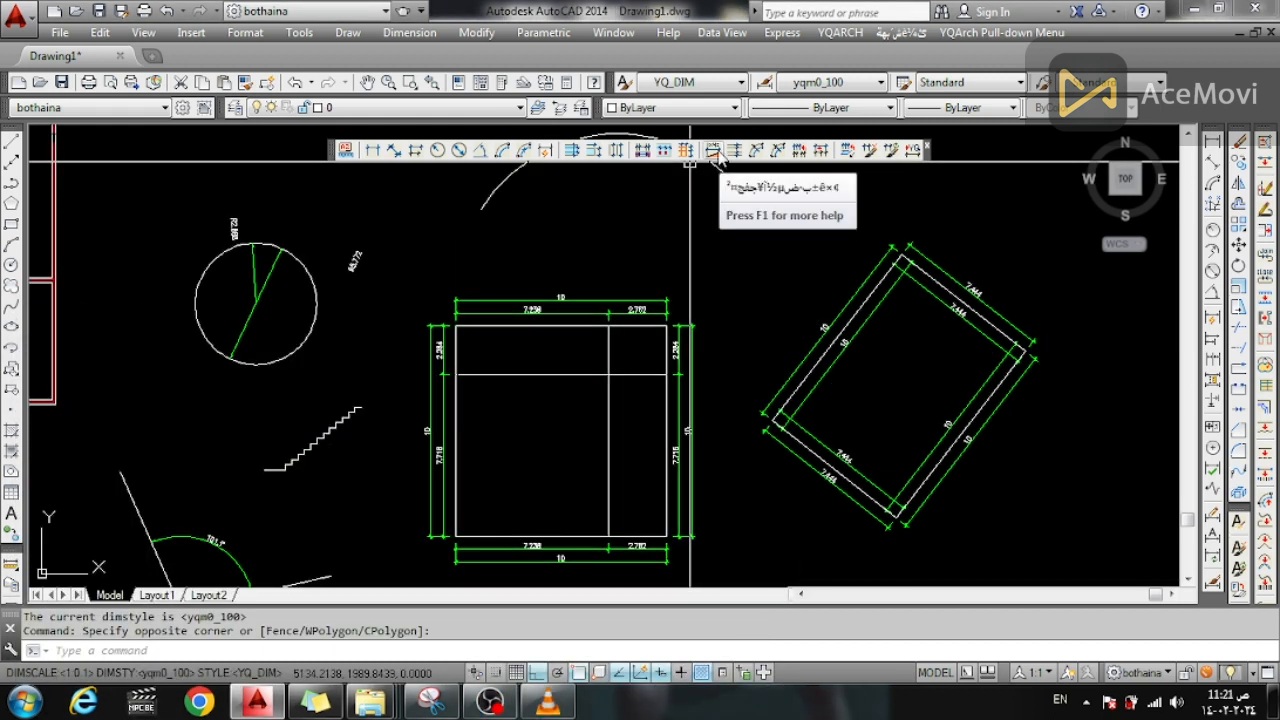
Convert the overall dimension above the subdivided square to equal-parts text with 10 parts
click(713, 151)
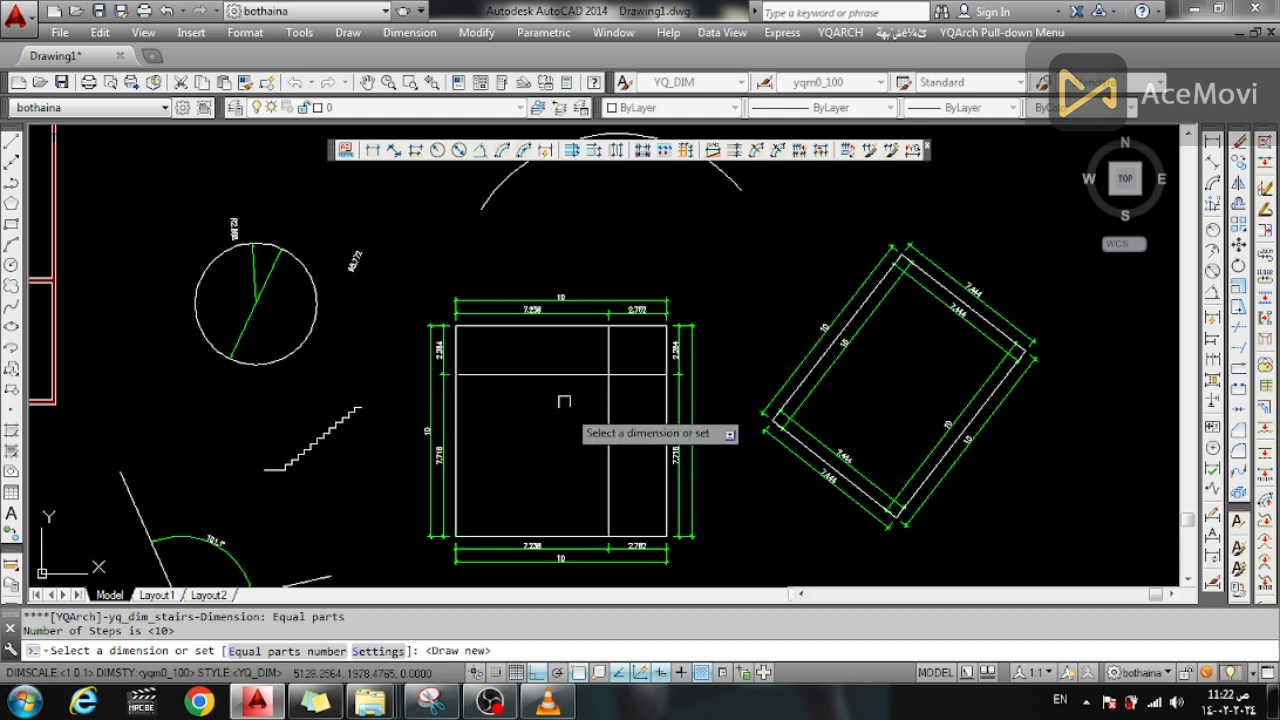
scroll(554, 284, up, 6)
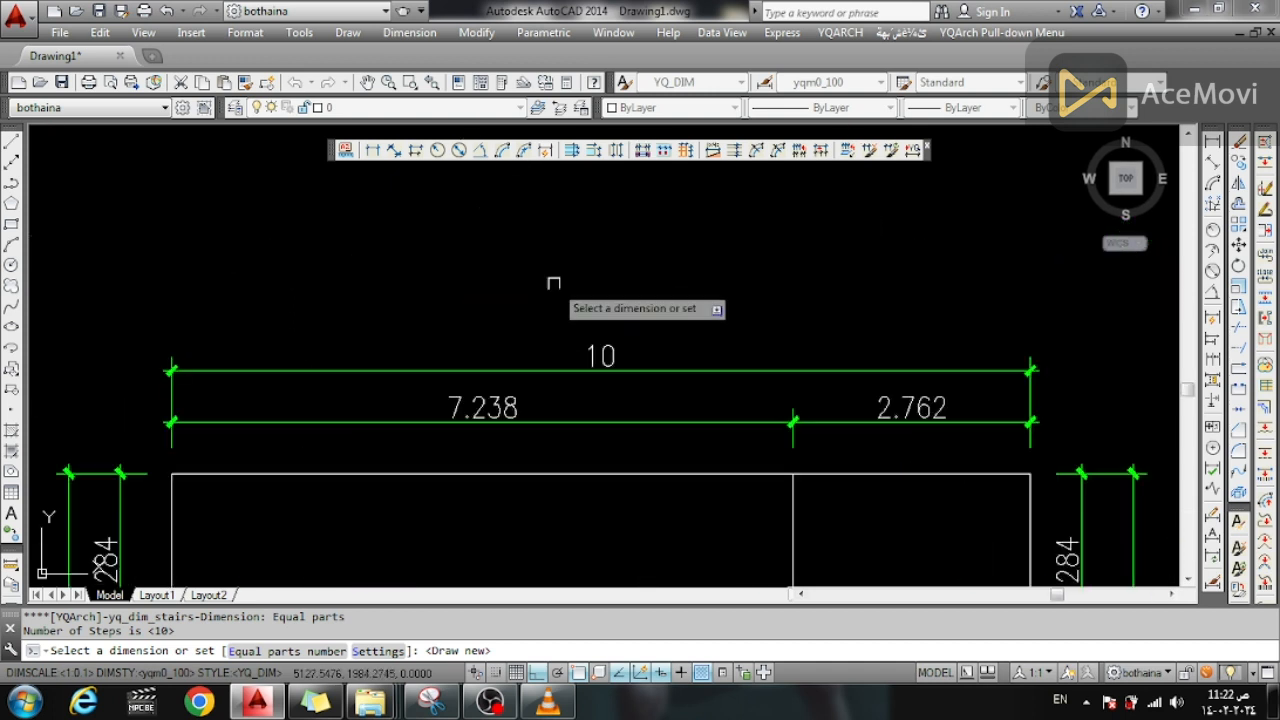
click(592, 370)
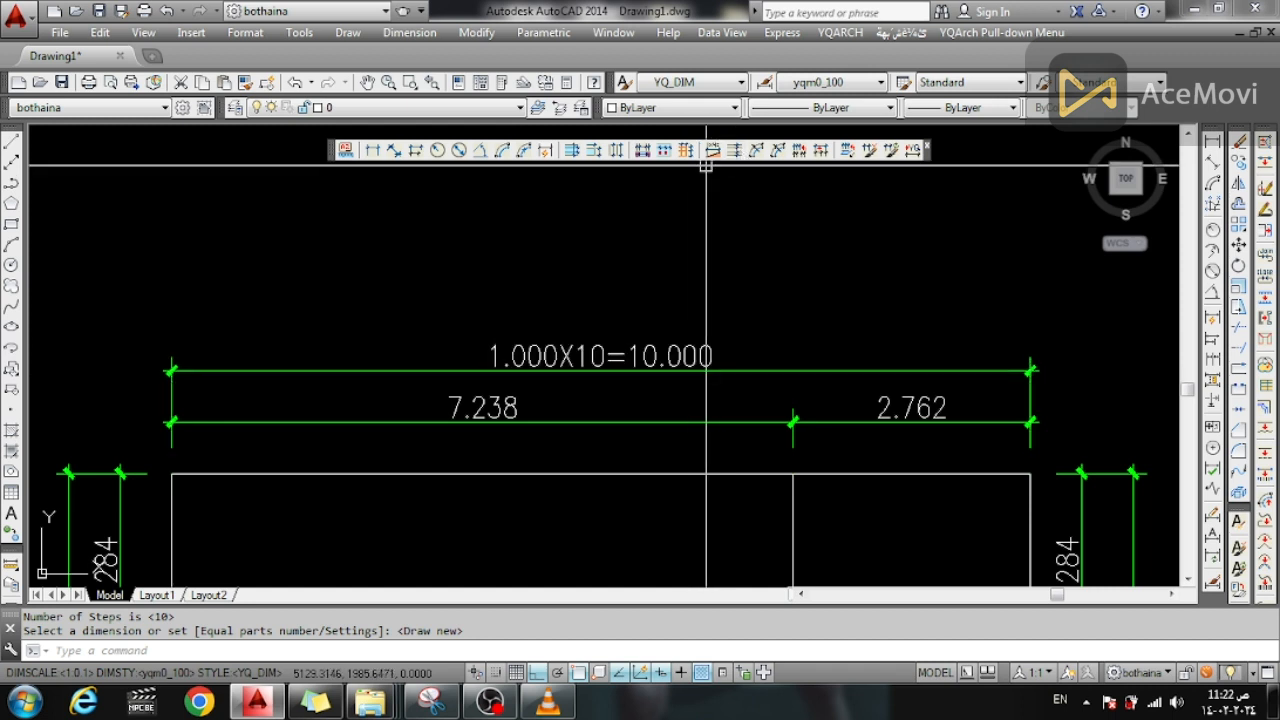
key(Escape)
click(704, 299)
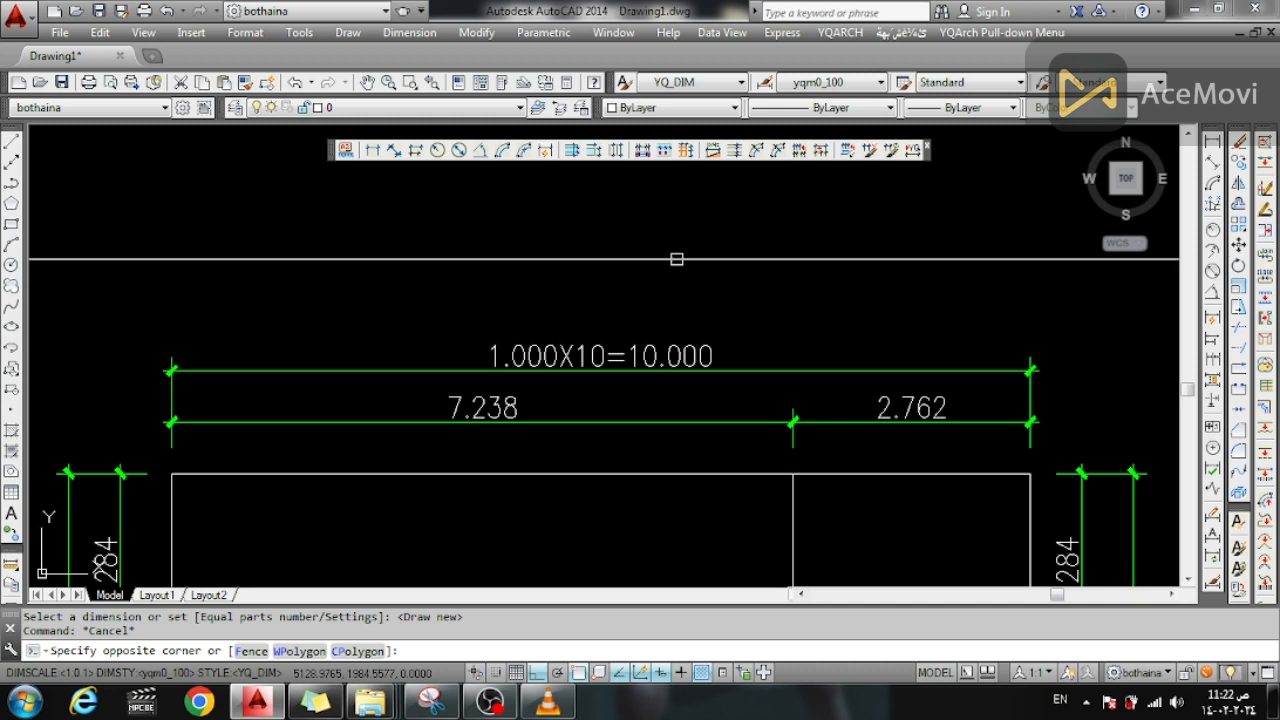
click(677, 260)
click(733, 151)
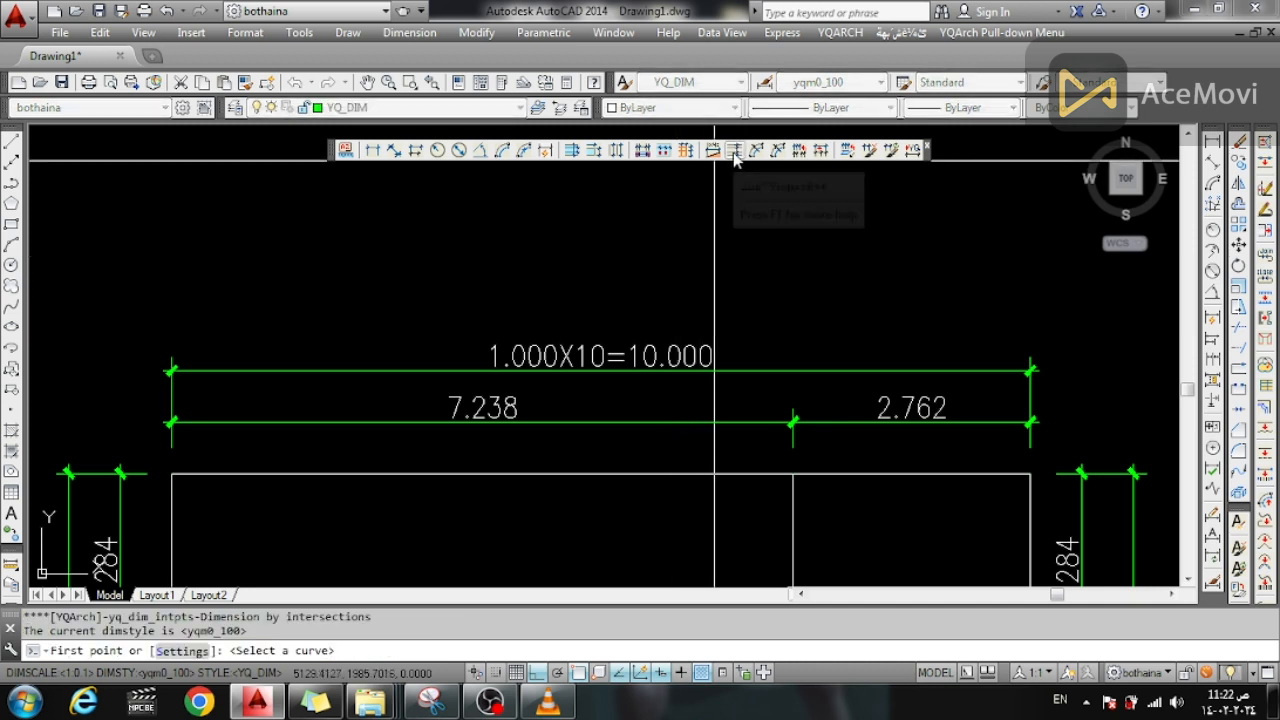
key(Escape)
text(DD)
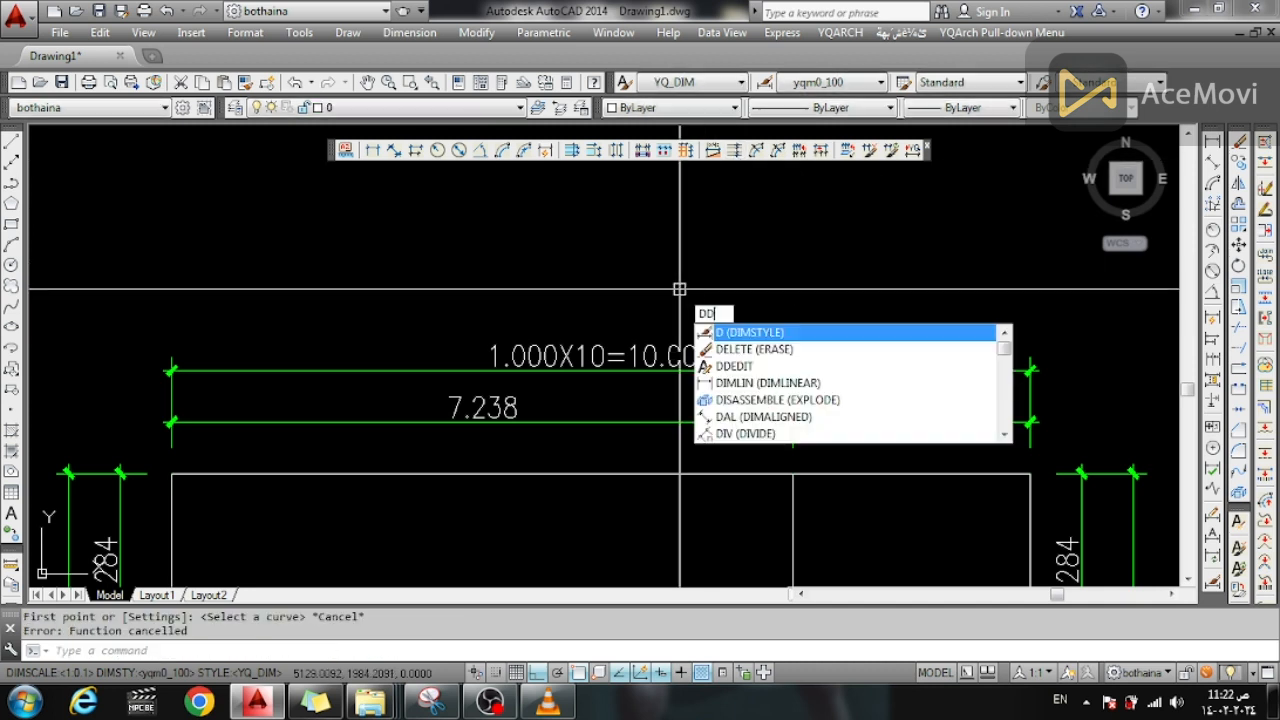
text(X)
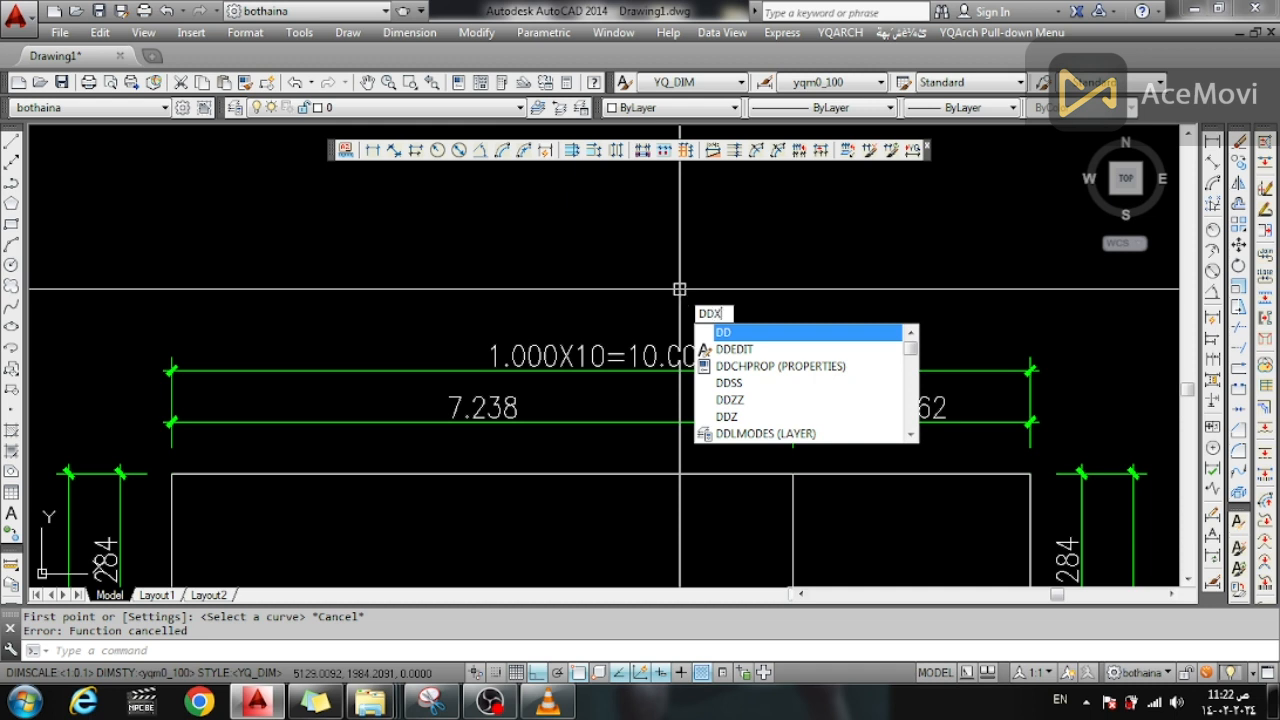
text(X)
key(Return)
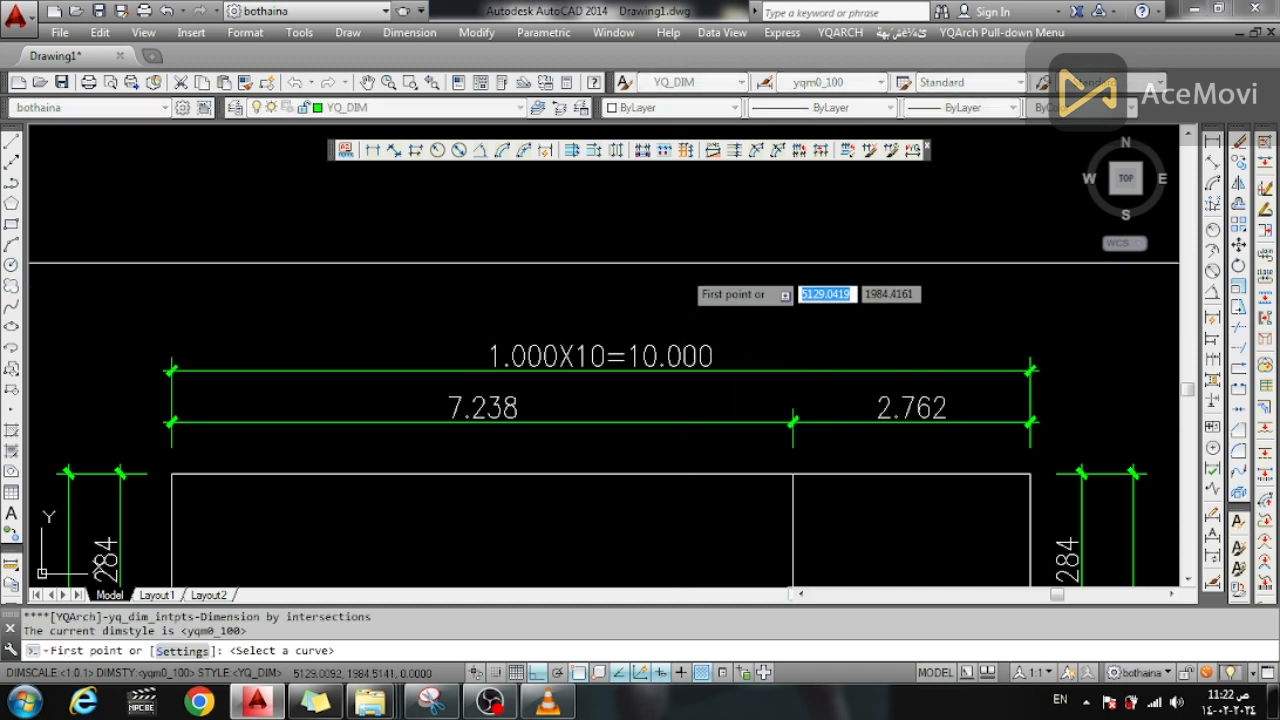
scroll(660, 262, down, 3)
scroll(560, 324, up, 3)
scroll(505, 330, down, 4)
scroll(485, 290, up, 1)
scroll(476, 255, up, 4)
key(Escape)
Erase the segment and overall dimension chains along the left side of the subdivided square
click(500, 225)
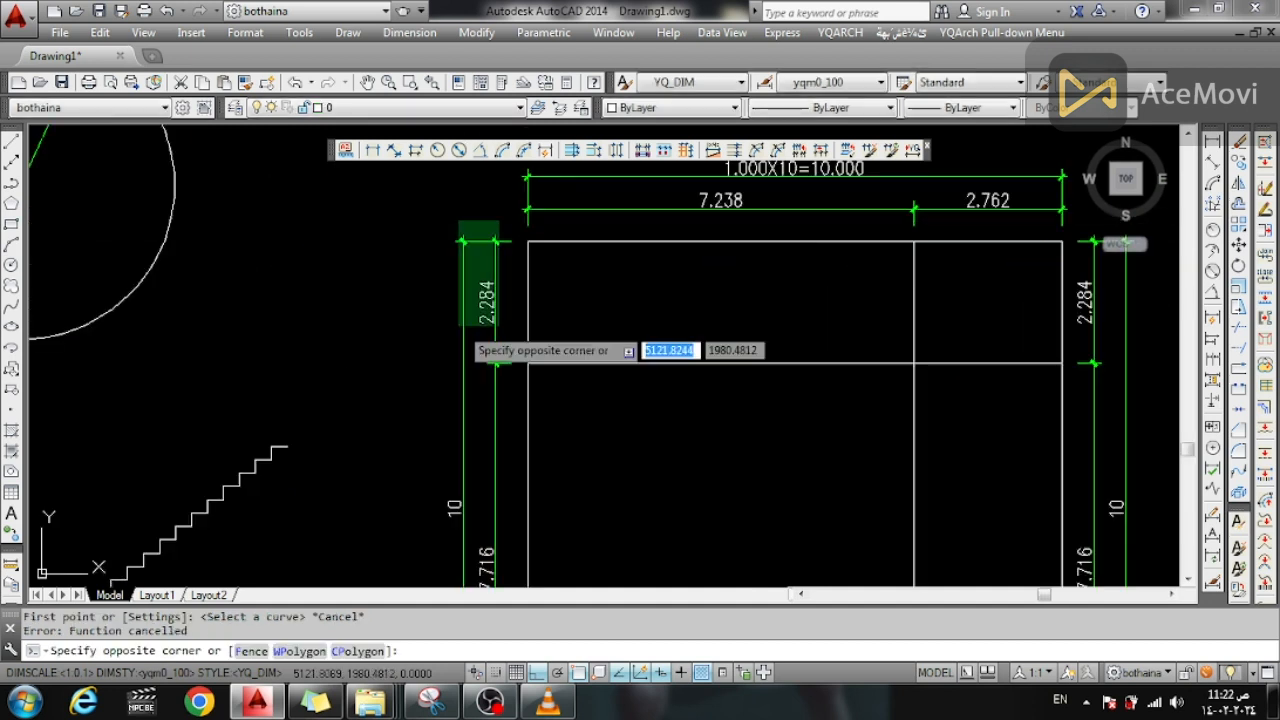
scroll(457, 318, down, 4)
click(432, 479)
key(Delete)
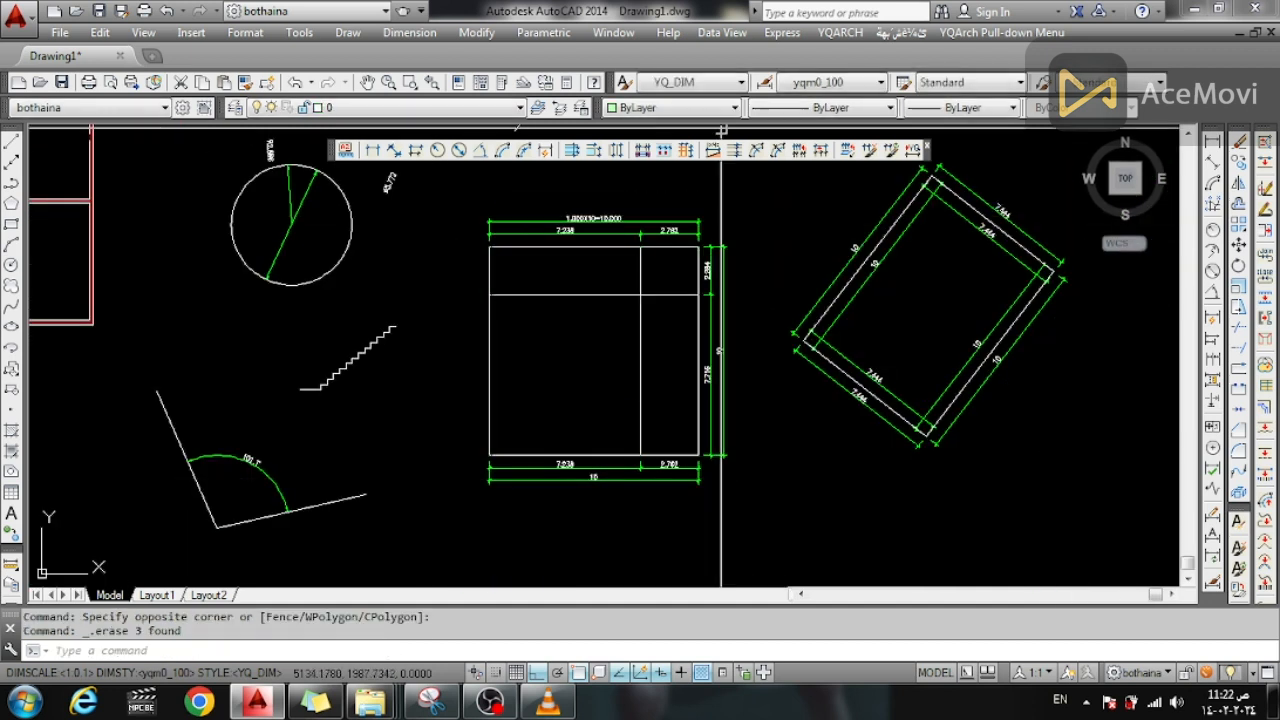
Add segment and overall dimensions along the subdivided square's left side with the YQArch dimension by intersections command (DDXX)
click(729, 153)
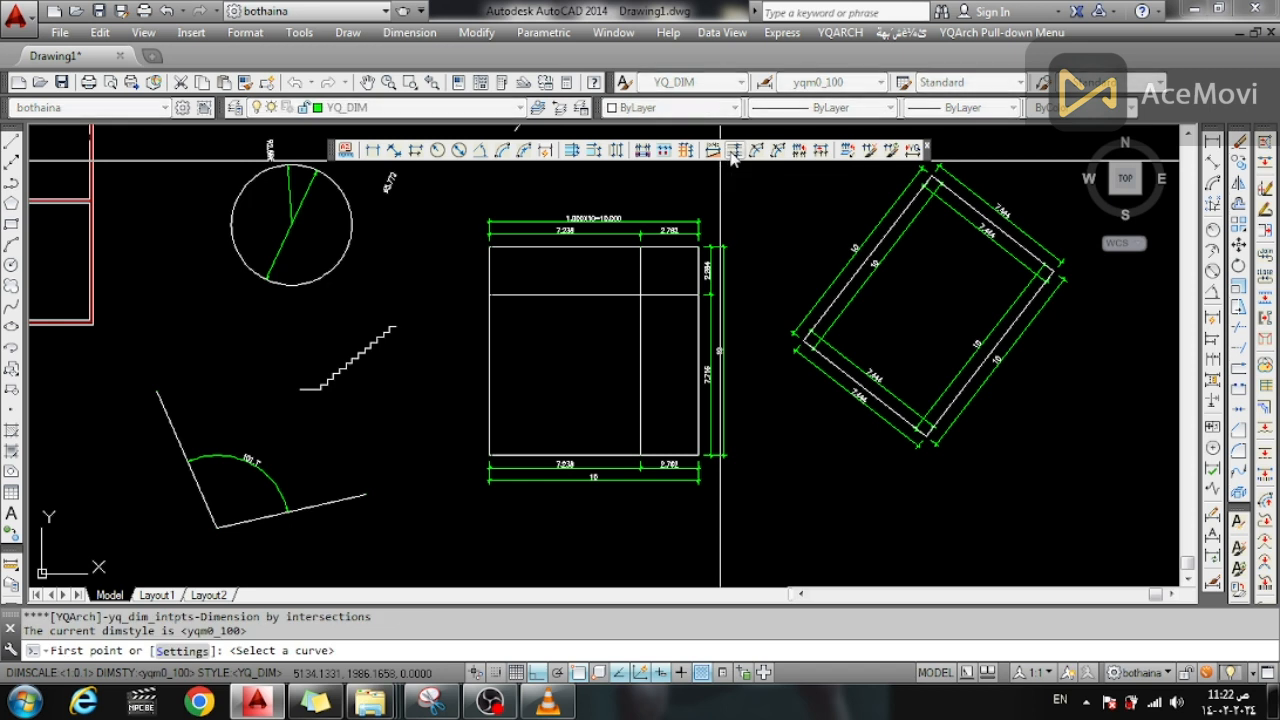
click(489, 262)
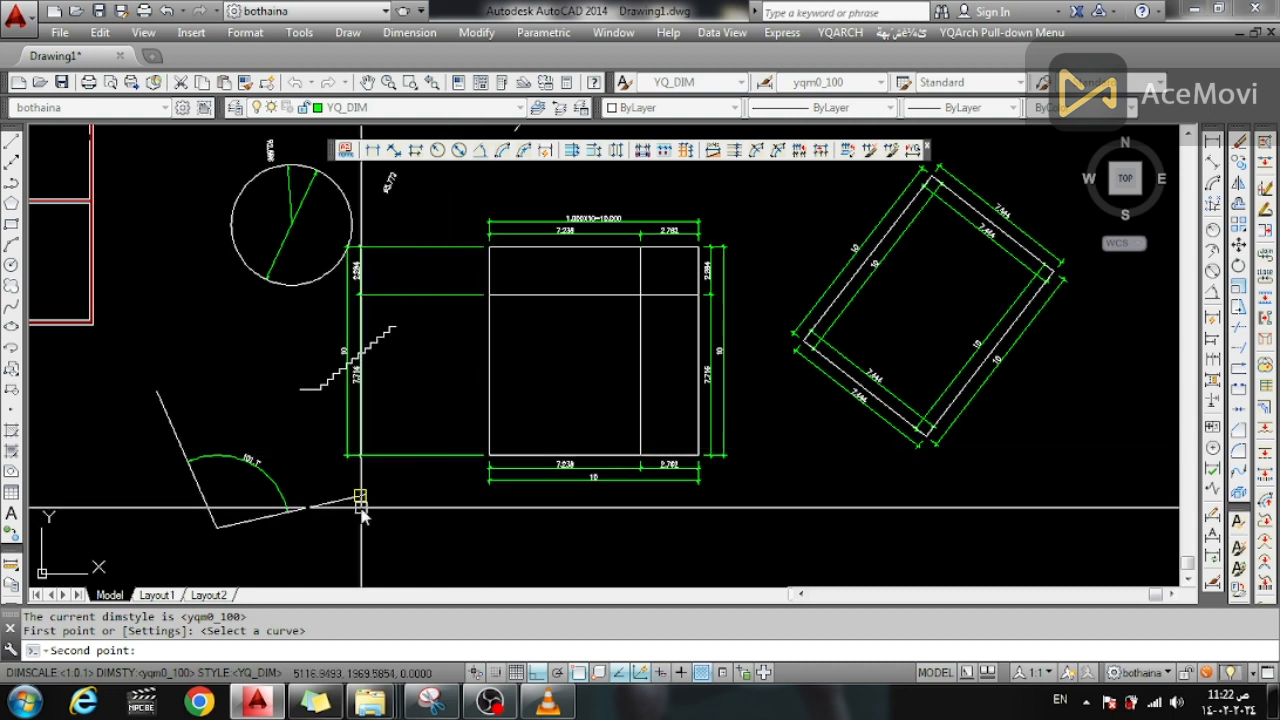
click(430, 398)
key(Return)
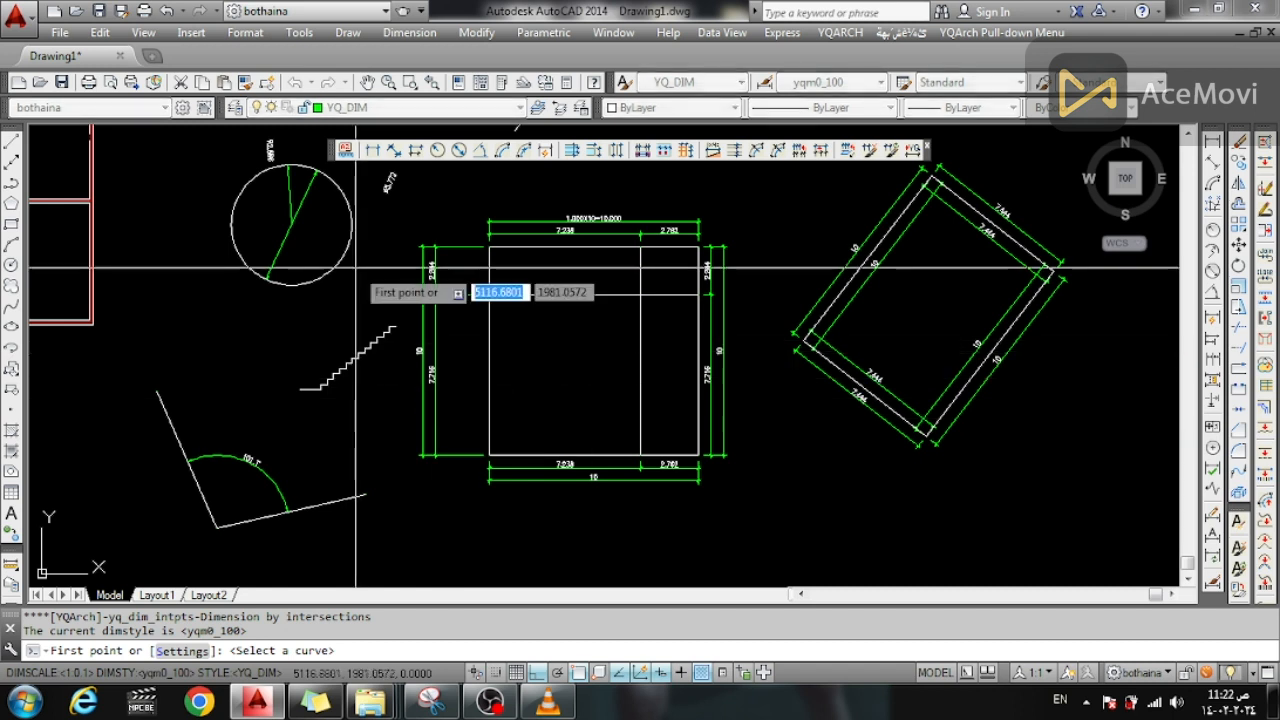
key(Escape)
Dimension the open arc above the square with a straight chord dimension below it and an arc length dimension above it
scroll(463, 273, up, 2)
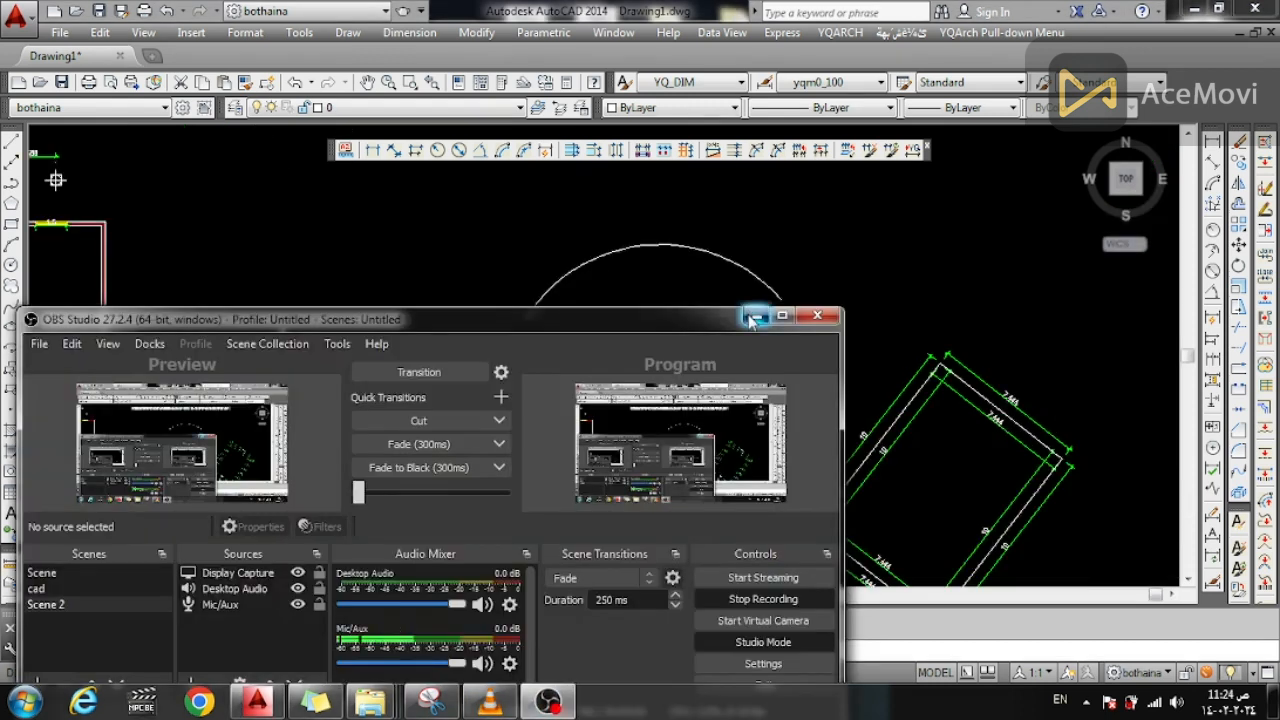
click(754, 316)
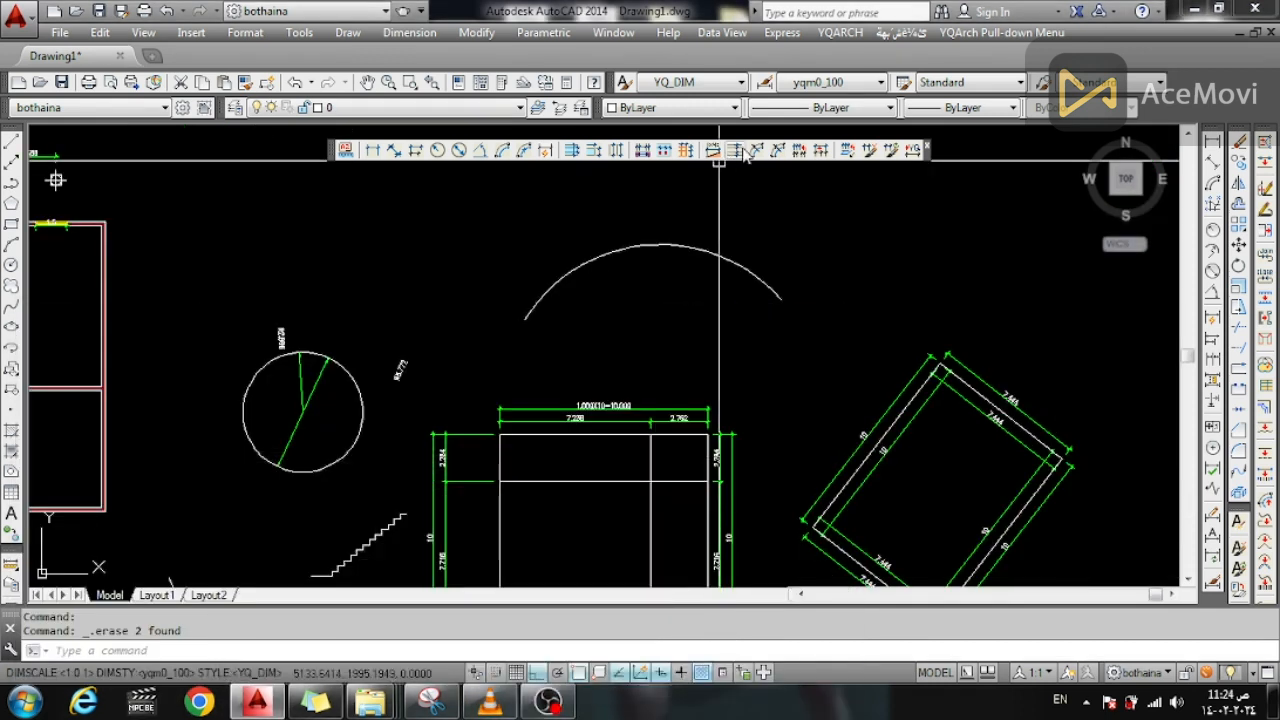
click(752, 150)
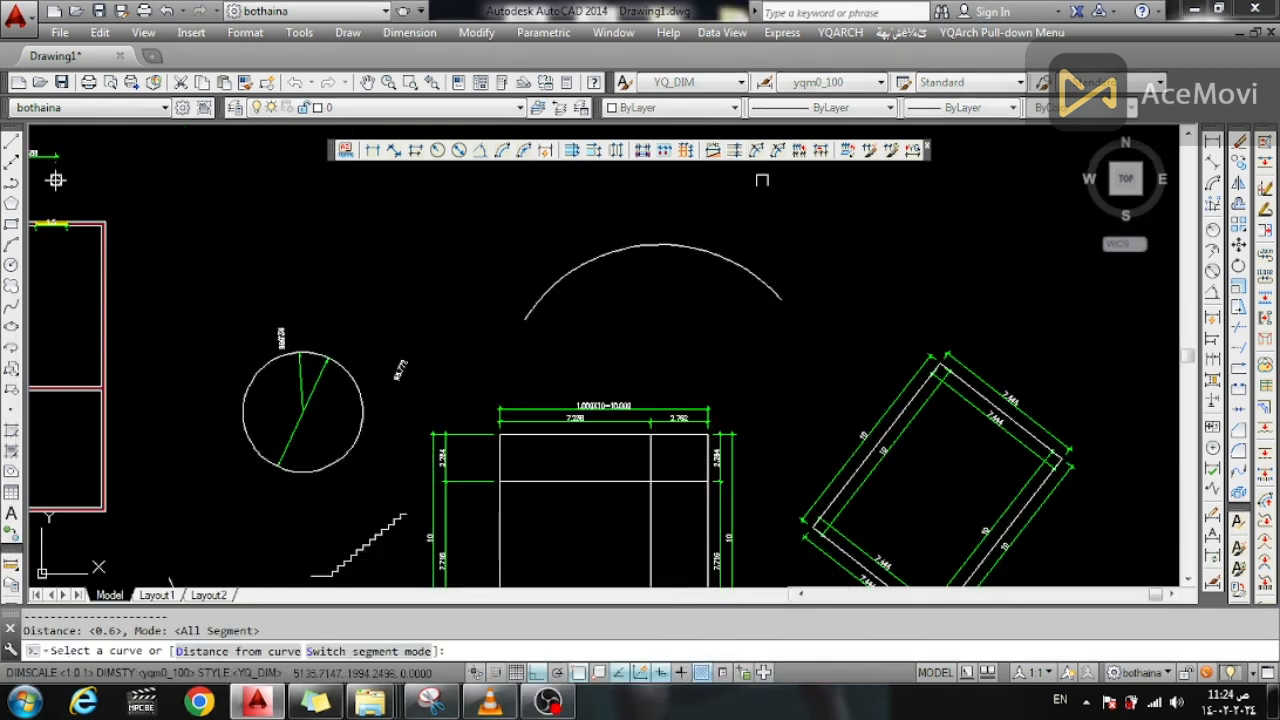
click(669, 248)
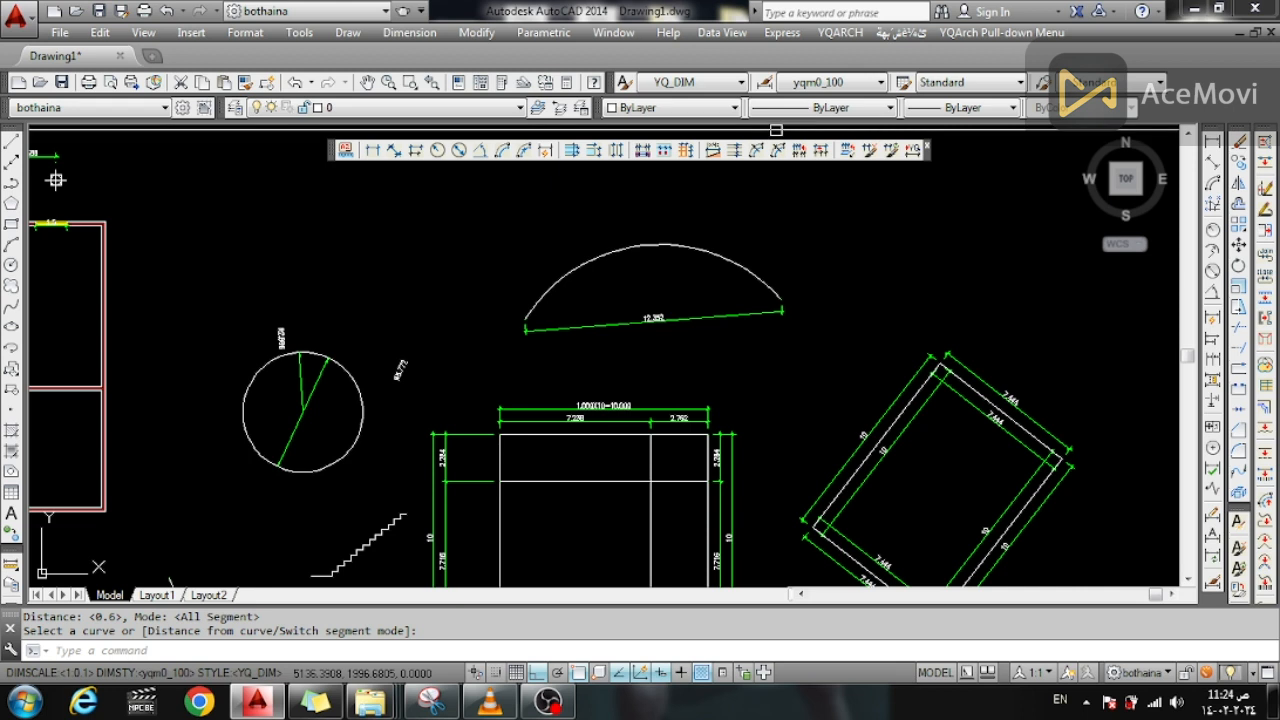
click(777, 152)
click(614, 250)
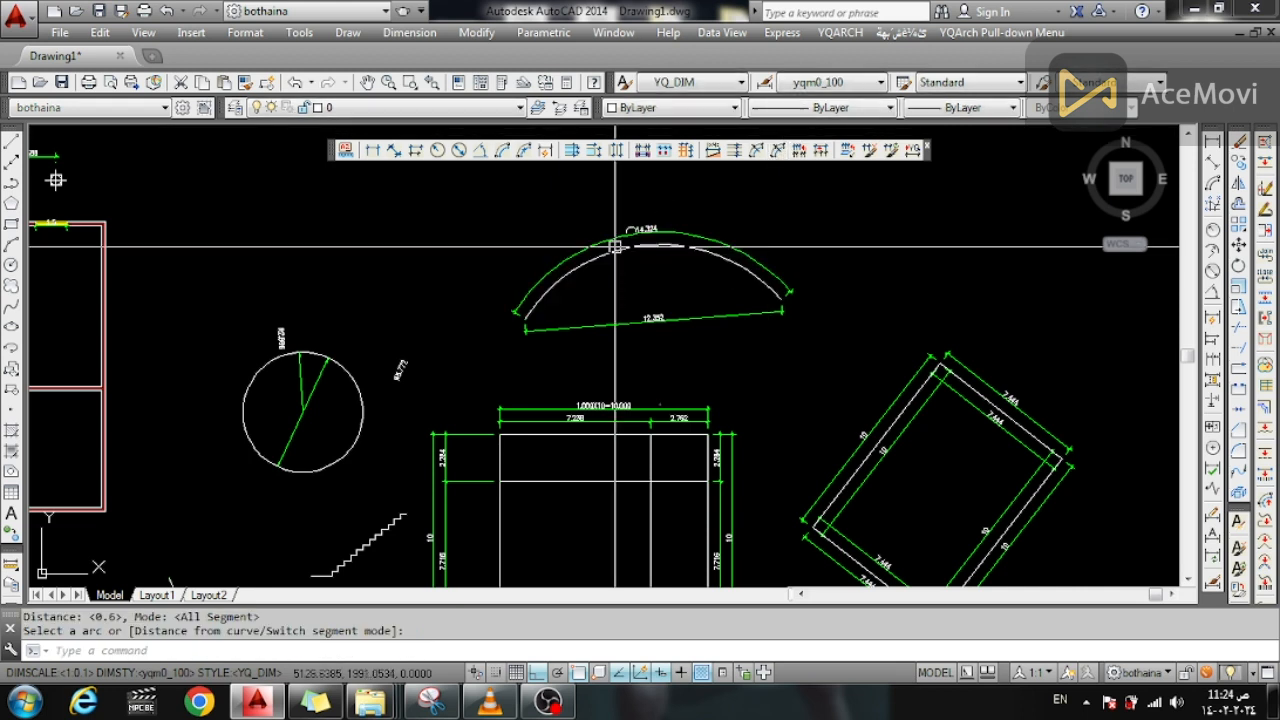